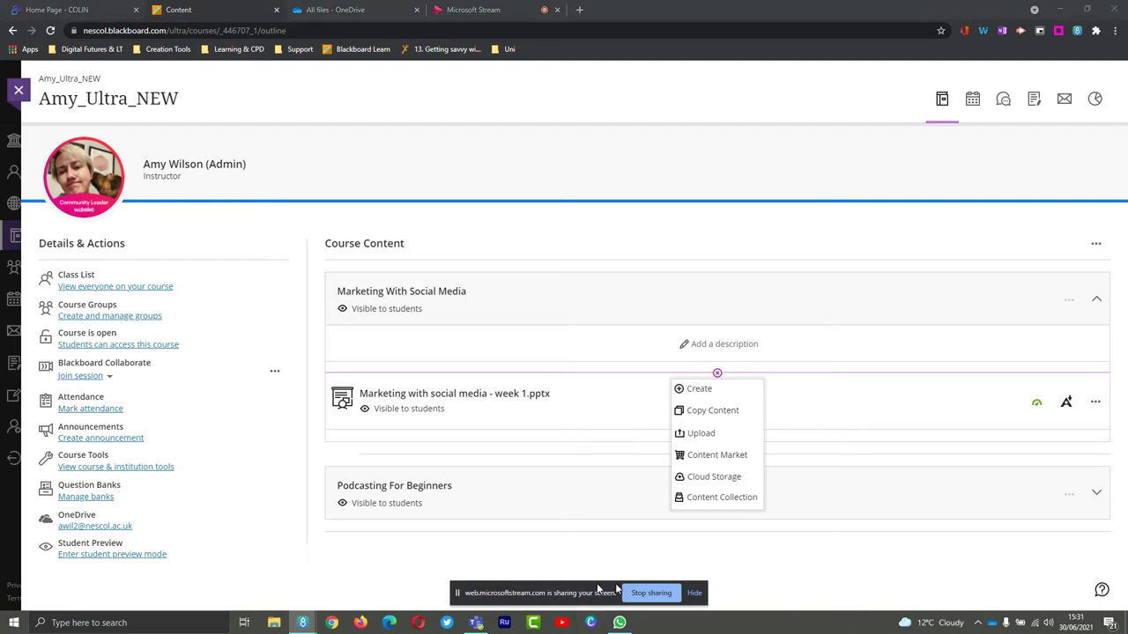
Step: From the week 1 add-content options, launch Turnitin (Ultra Courses only) in Content Market's Course Tools
left_click(679, 593)
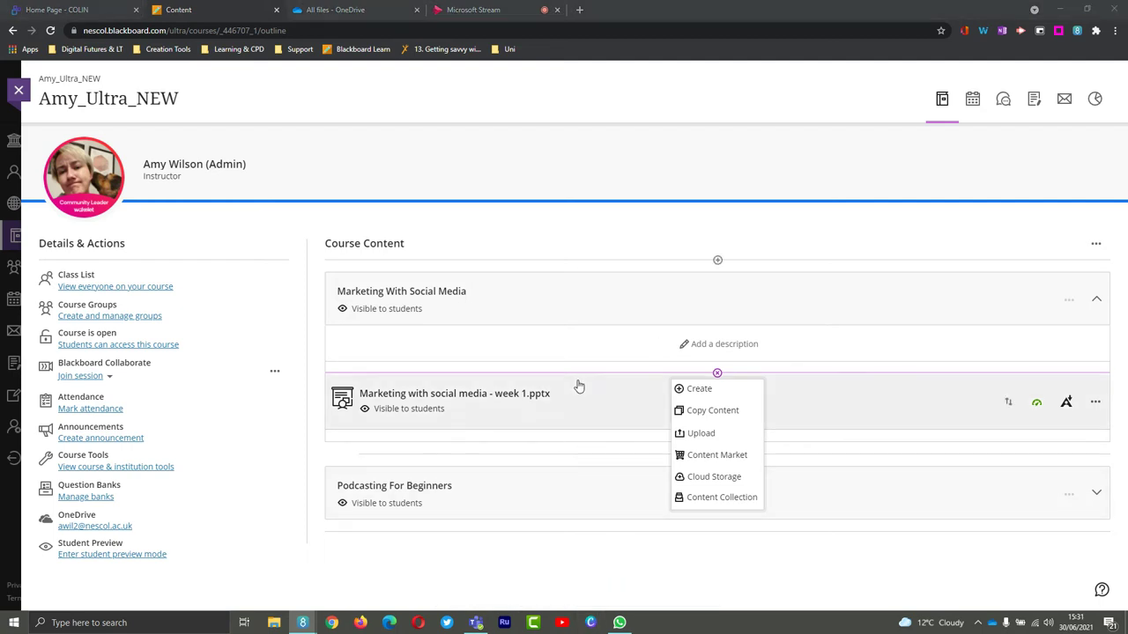
left_click(679, 244)
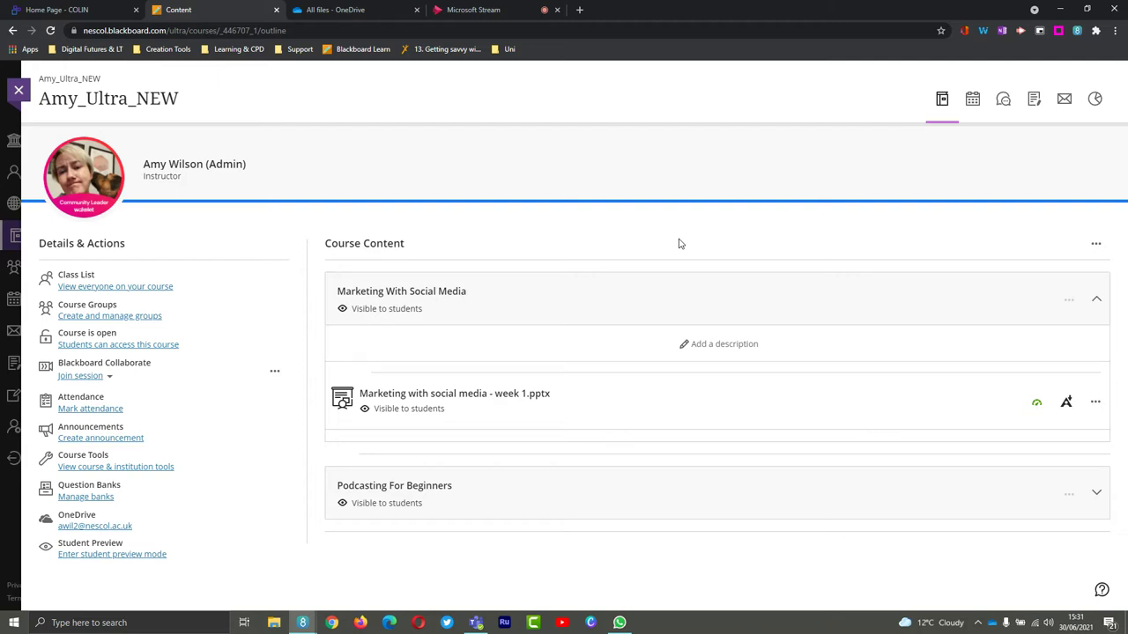
mouse_move(719, 375)
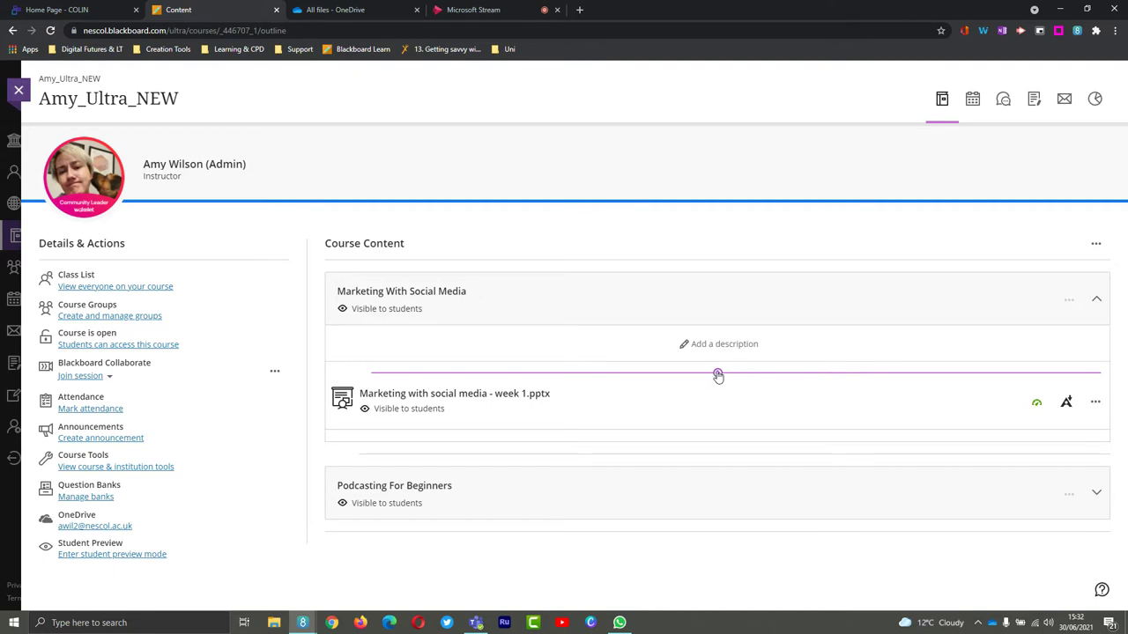
mouse_move(718, 263)
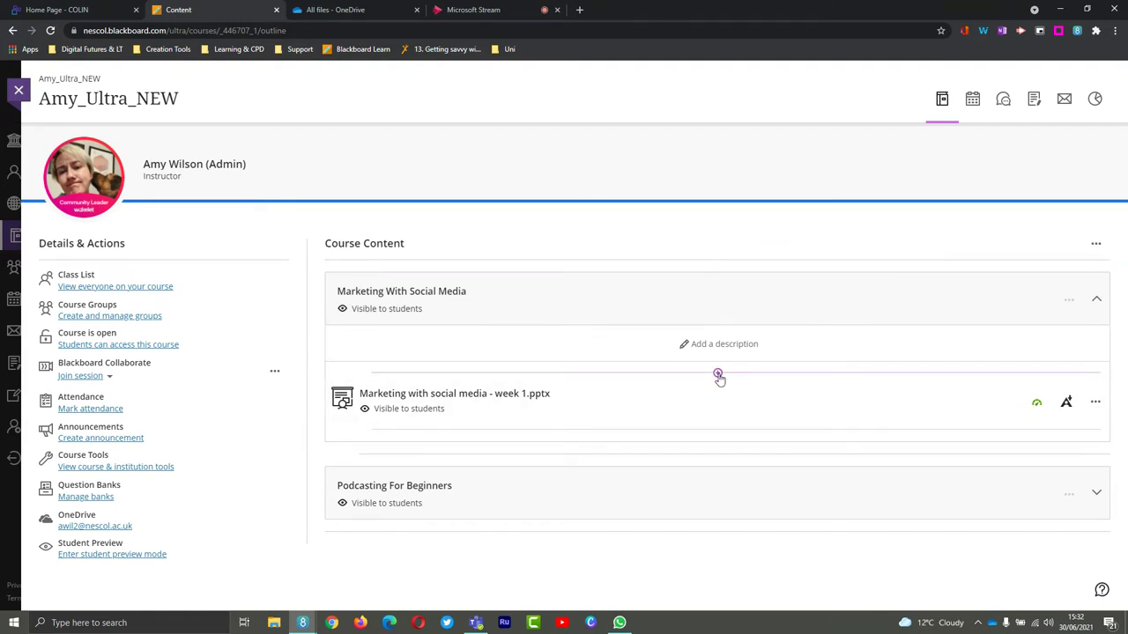
left_click(718, 376)
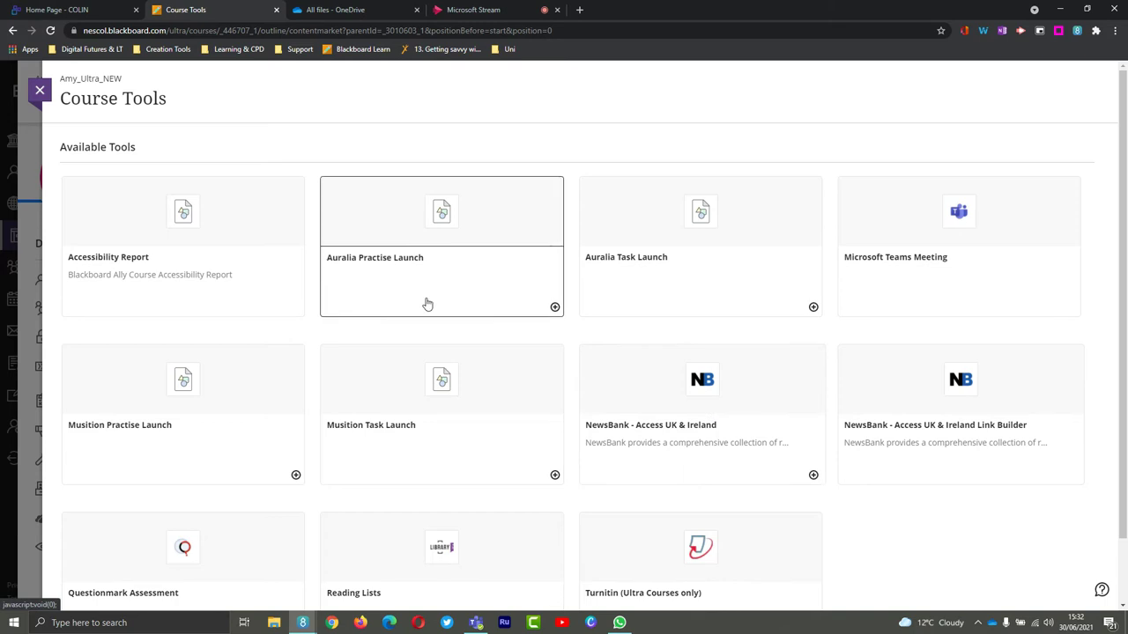
scroll(431, 305, "down", 2)
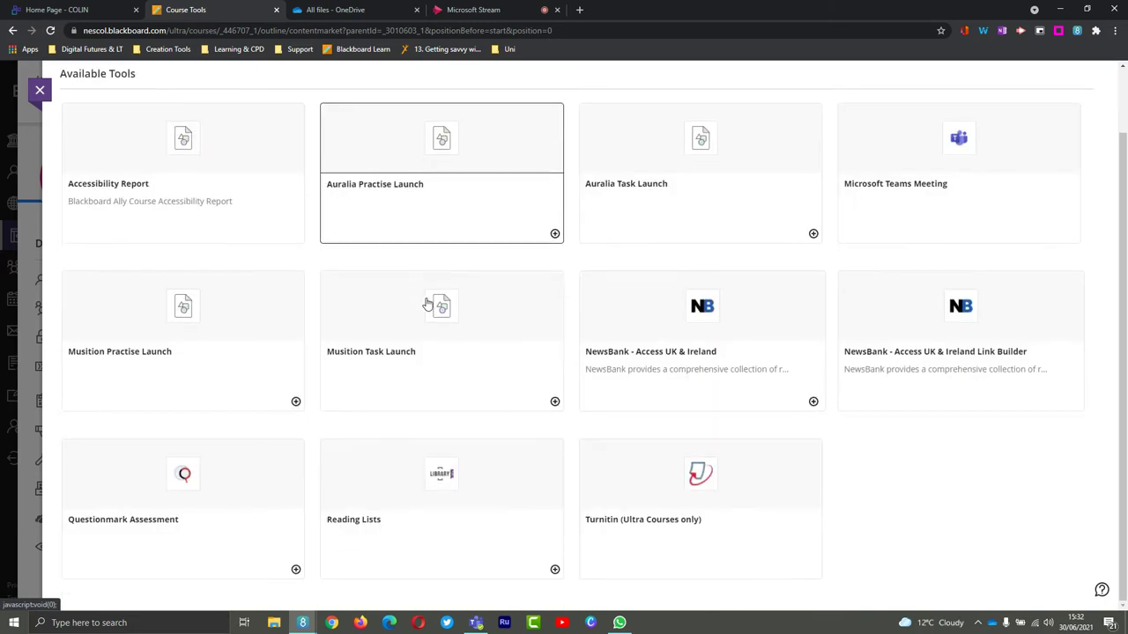
left_click(617, 552)
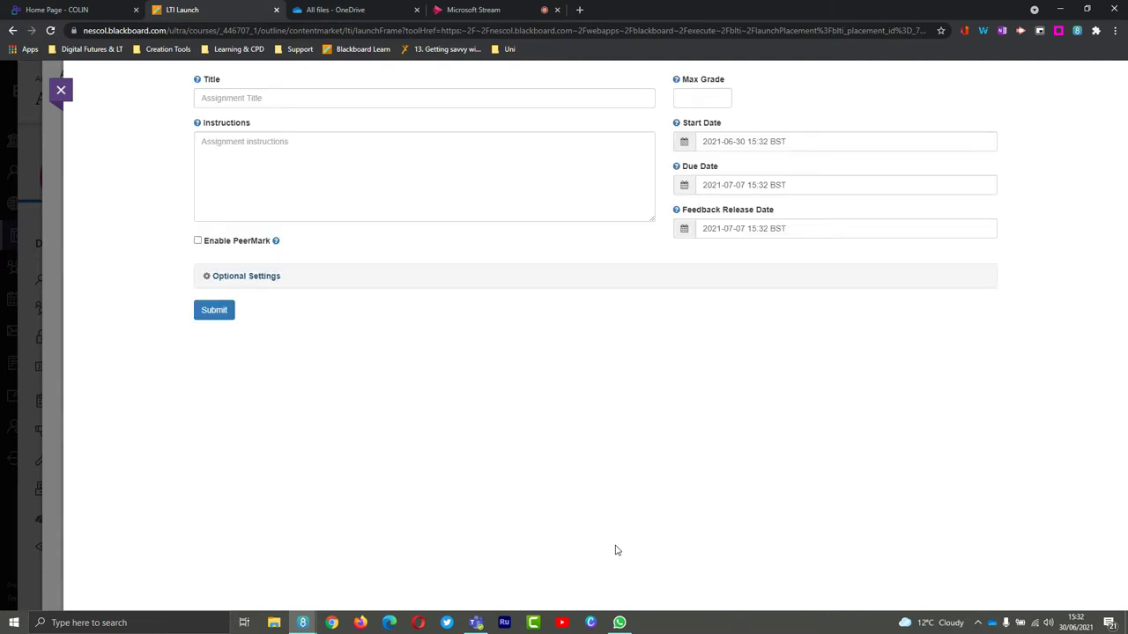
Step: Enter 'Marketing with social media report LO1' in the assignment's Title field
left_click(334, 103)
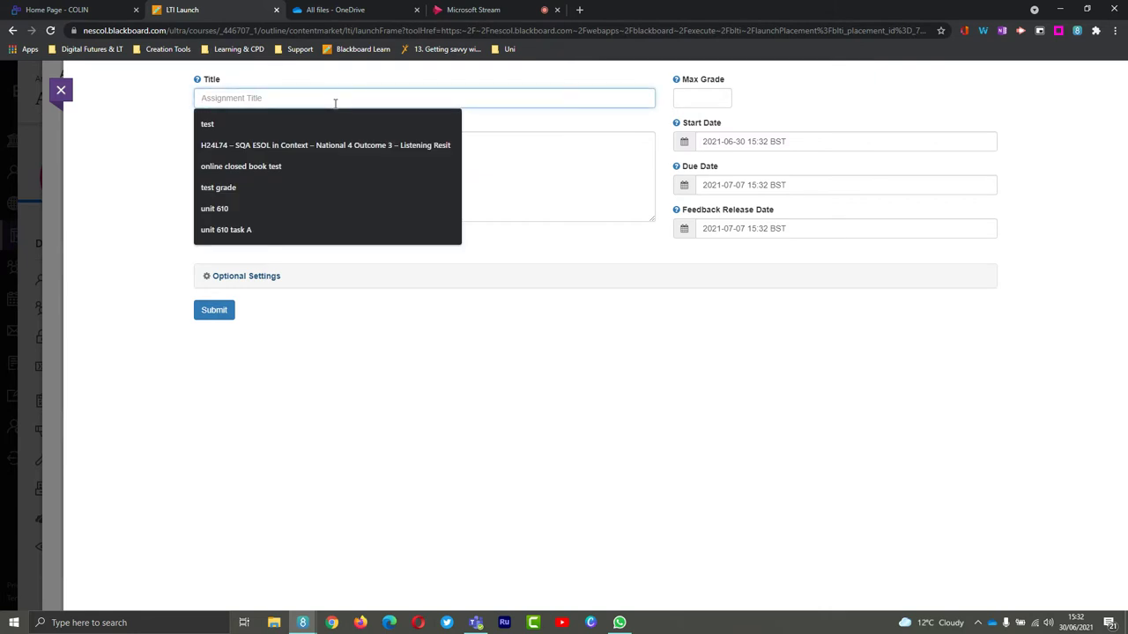
type("Marke")
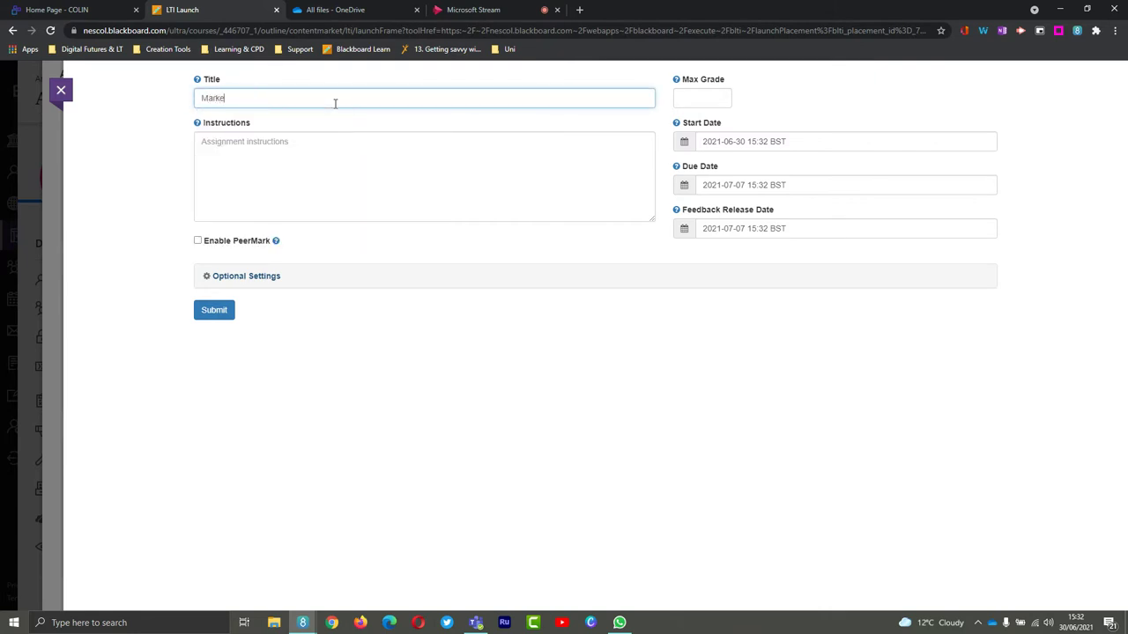
type("ting with soci")
type("al media rep")
type("ort")
type("LC")
type("1")
Step: Add the instructions 'Upload a PDF - this report is for x unit' and a Max Grade of 2
left_click(286, 152)
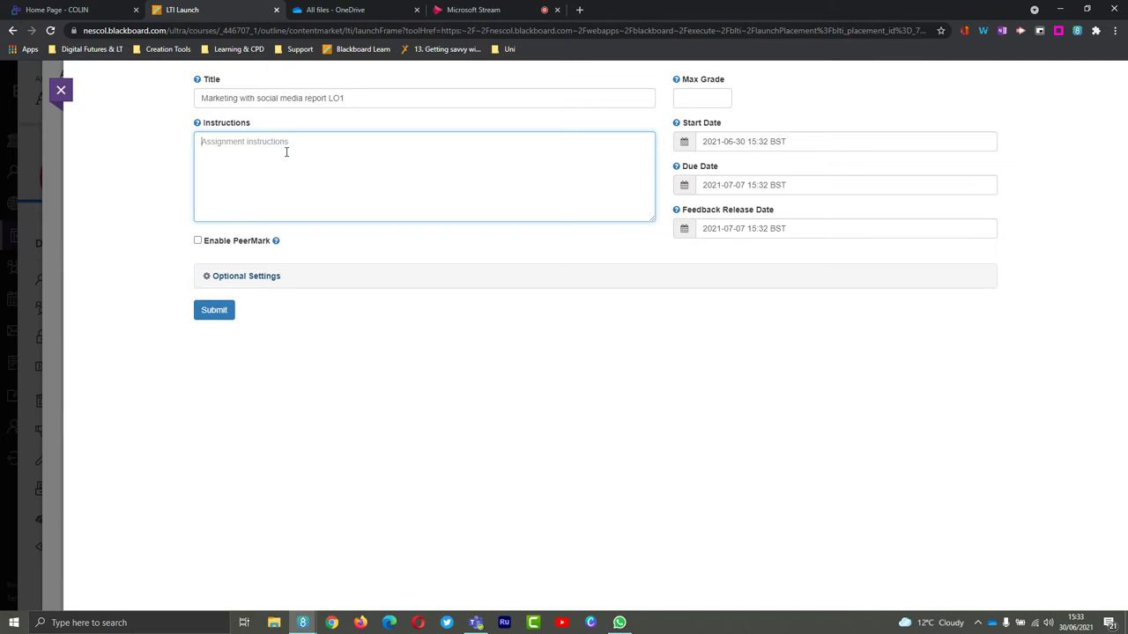
type("Upload a PDF - this report is for x unit")
left_click(699, 95)
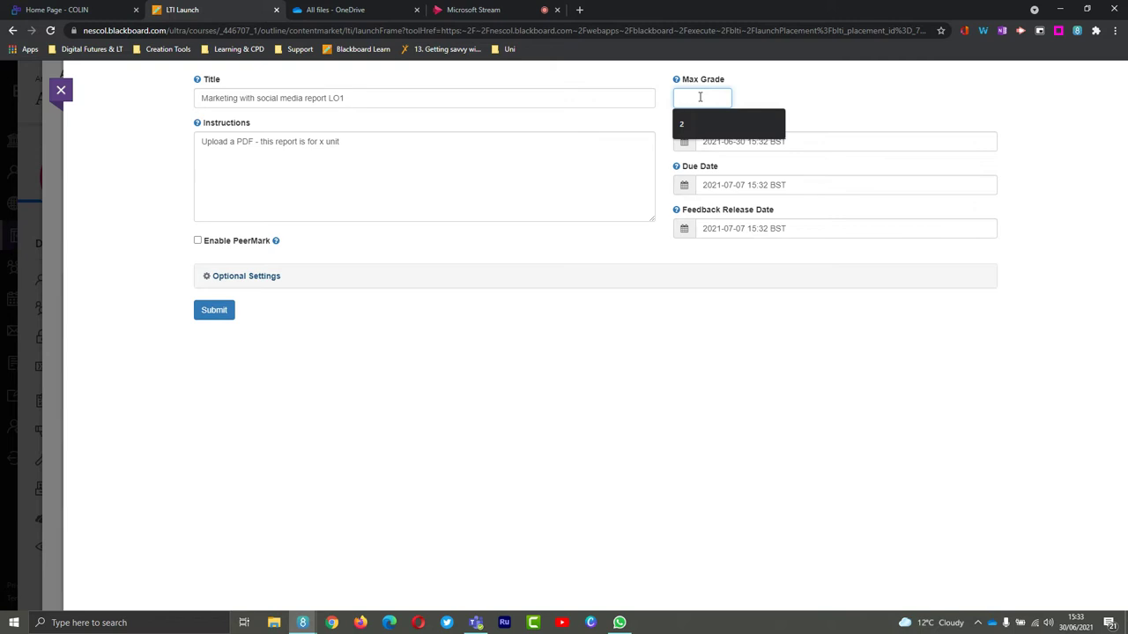
type("2")
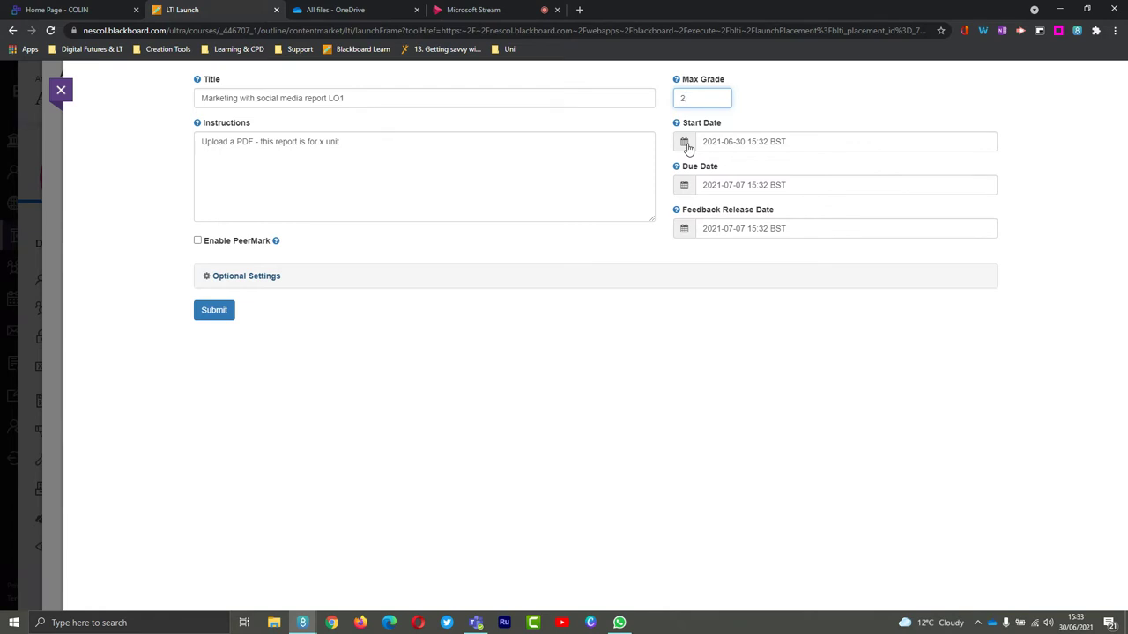
Step: Pick 14 July 2021 at 17:00 as the assignment's Due Date
left_click(687, 188)
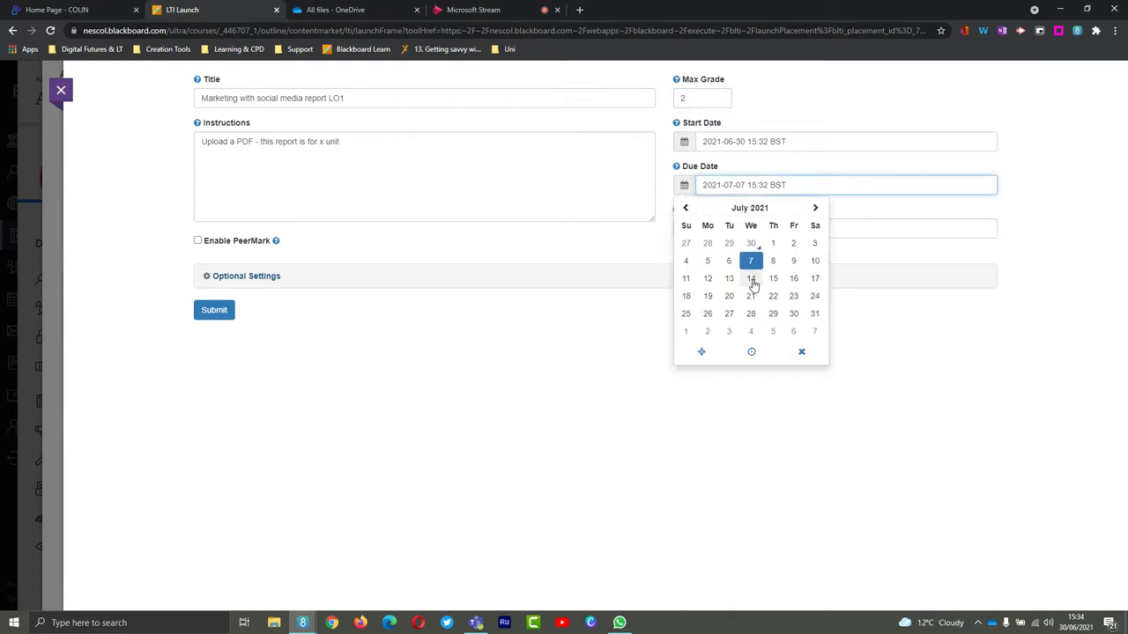
left_click(750, 280)
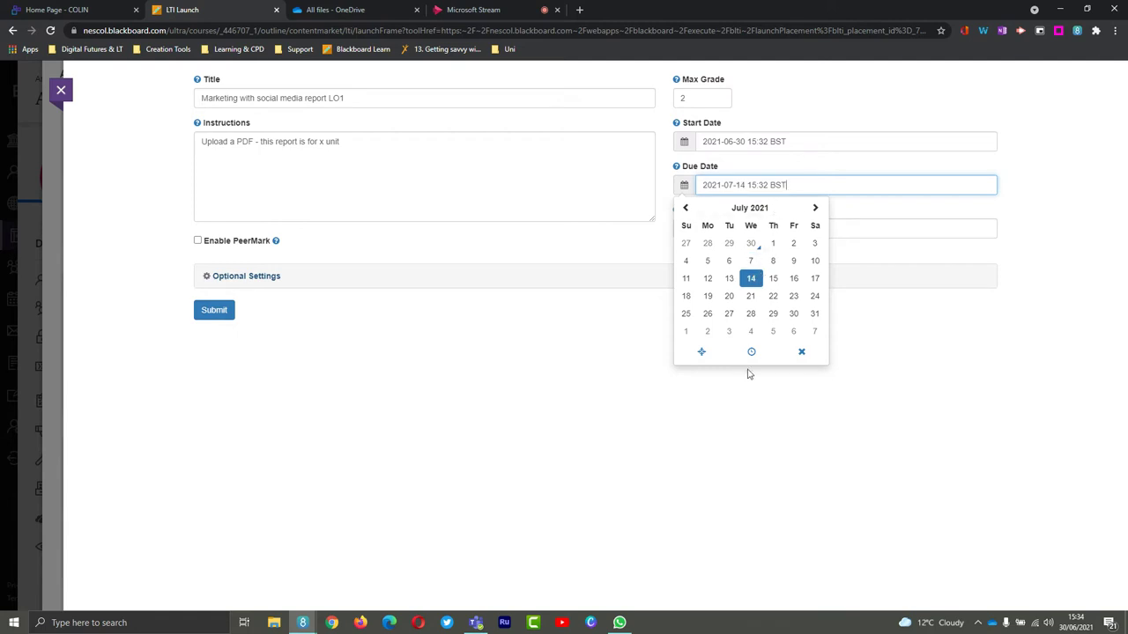
left_click(752, 352)
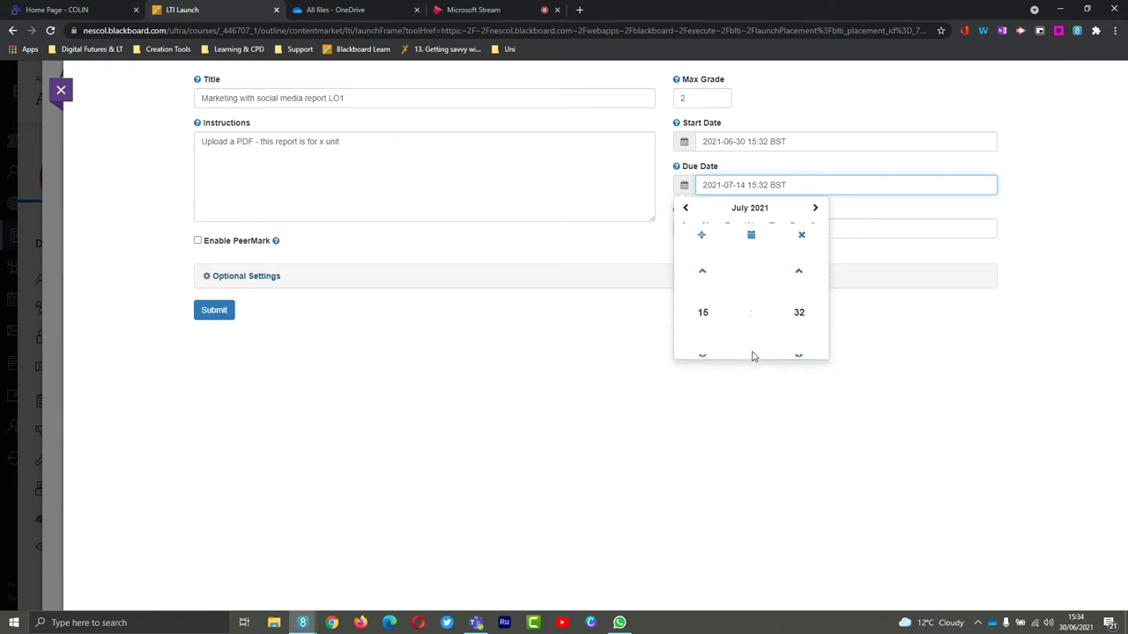
left_click(706, 256)
left_click(798, 331)
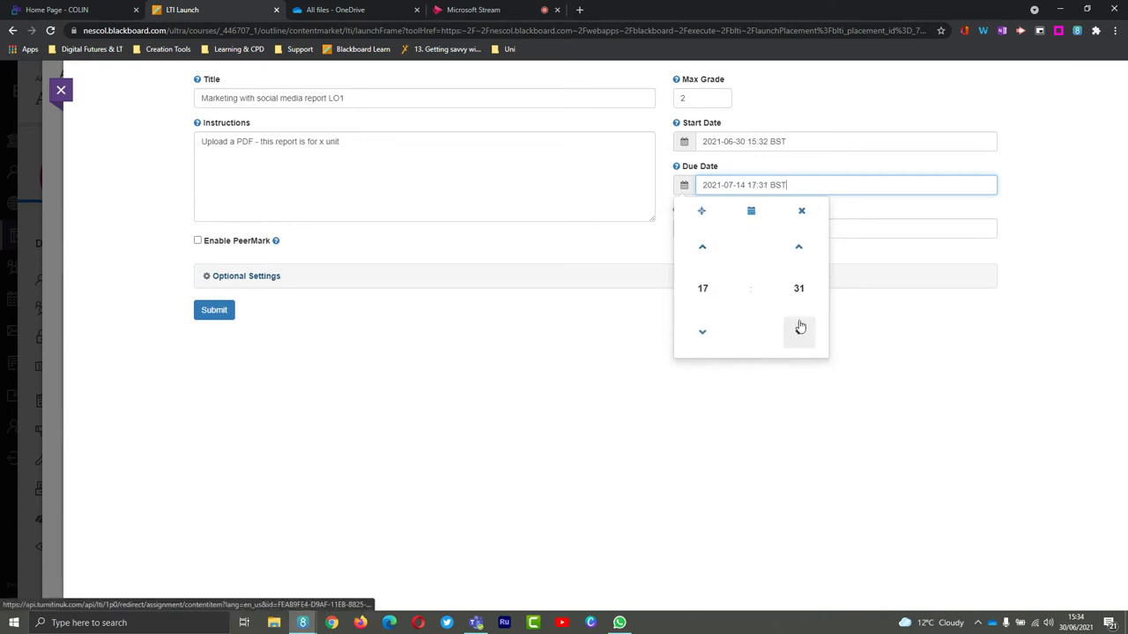
left_click(798, 289)
left_click(696, 242)
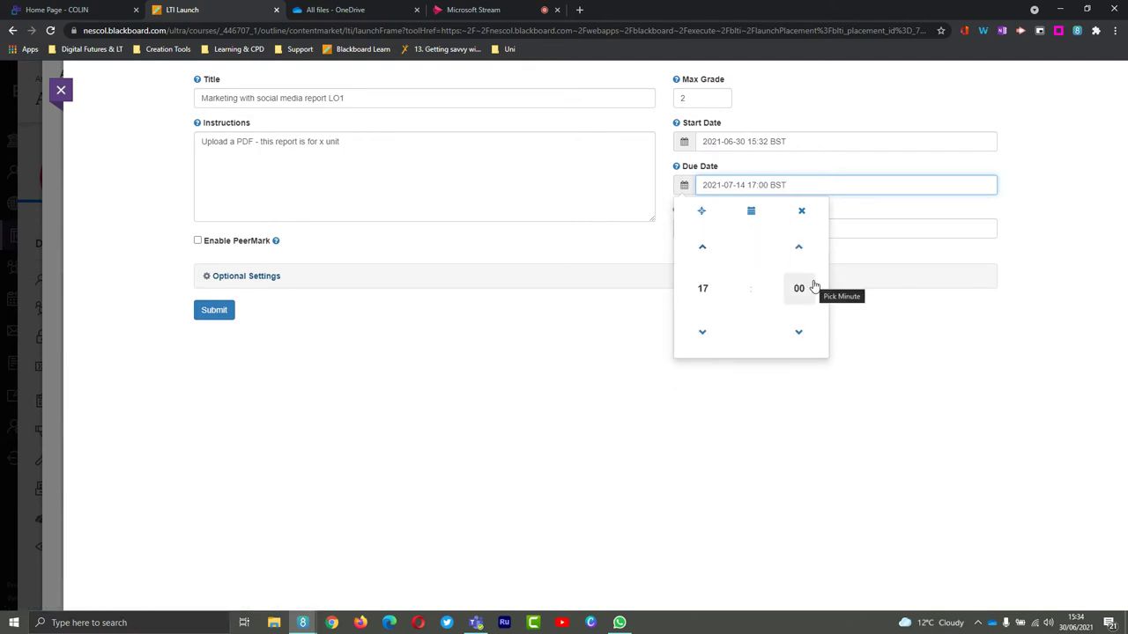
left_click(803, 211)
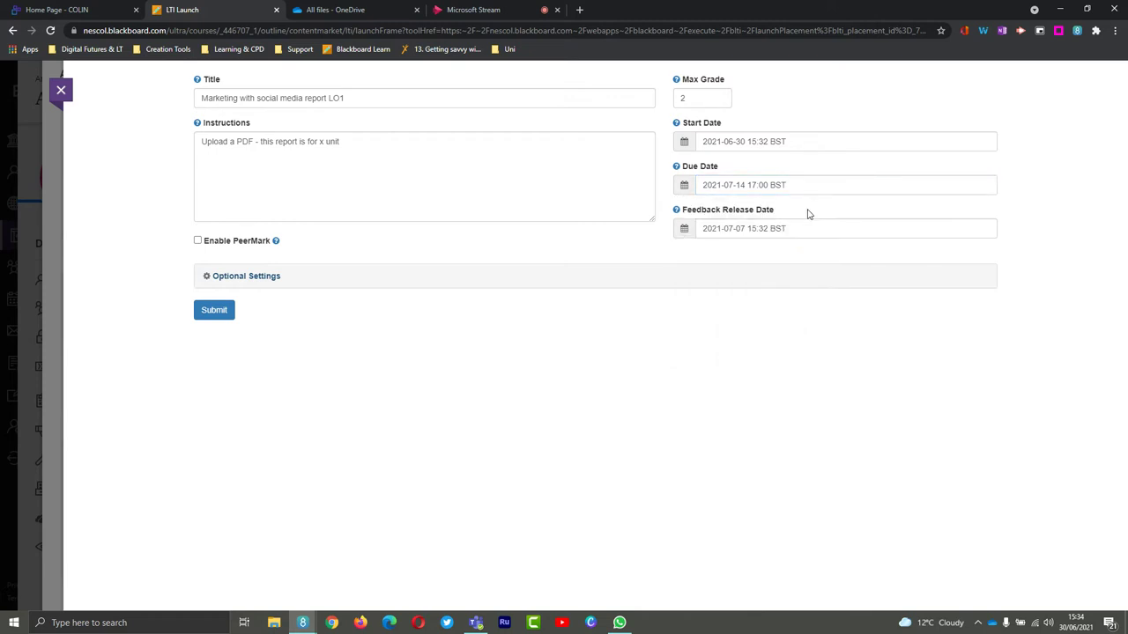
Step: Pick 21 July 2021 at 10:00 as the Feedback Release Date
left_click(685, 230)
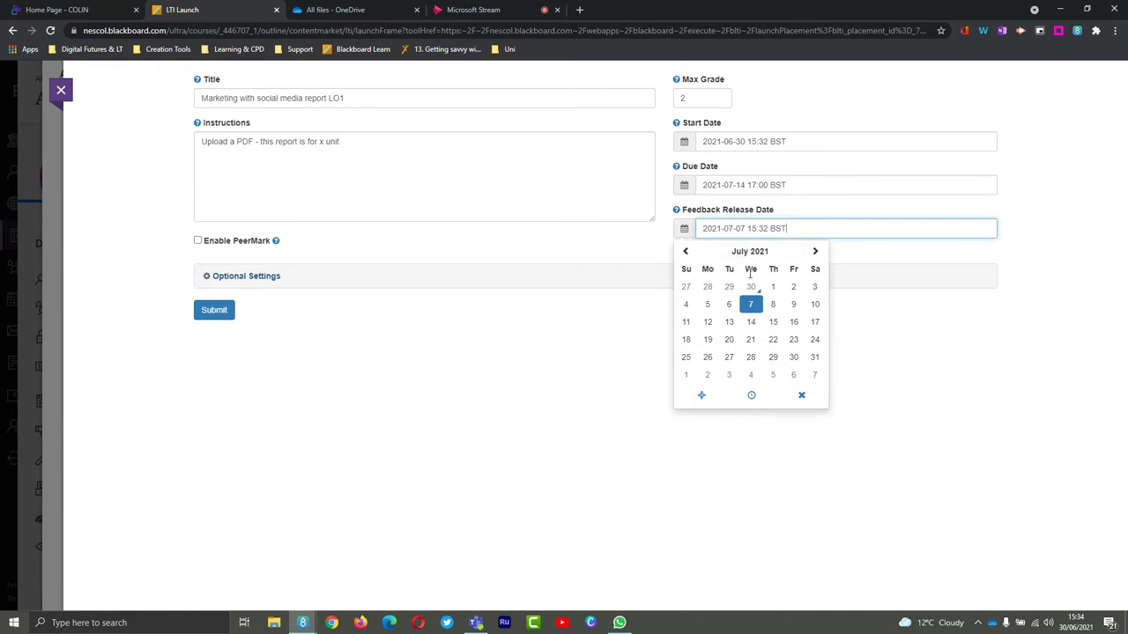
left_click(752, 341)
left_click(752, 396)
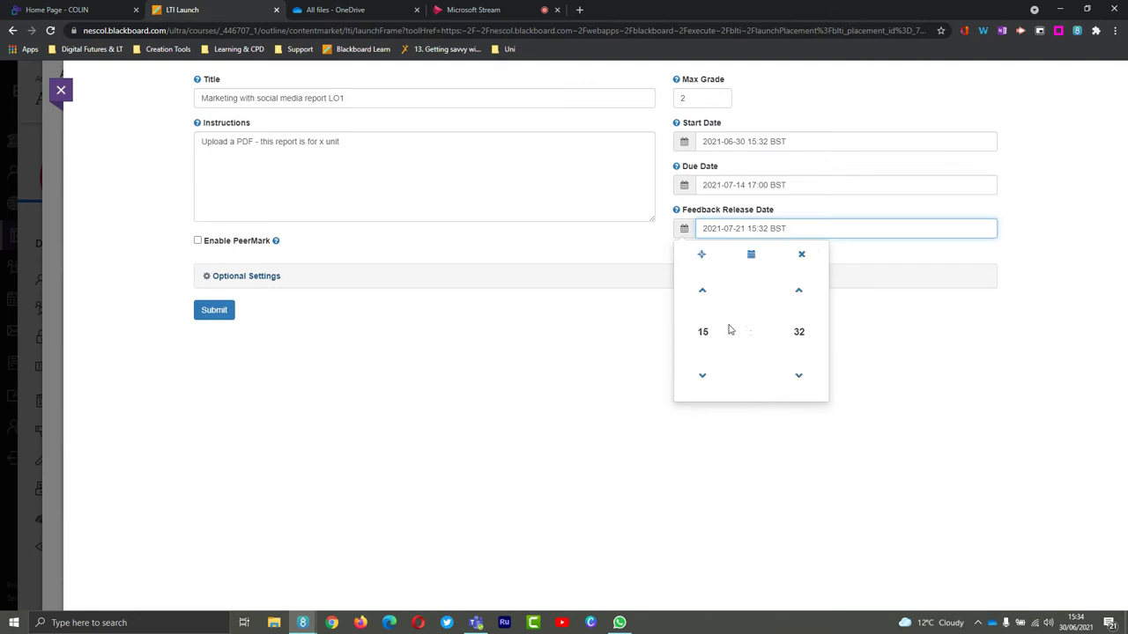
left_click(703, 377)
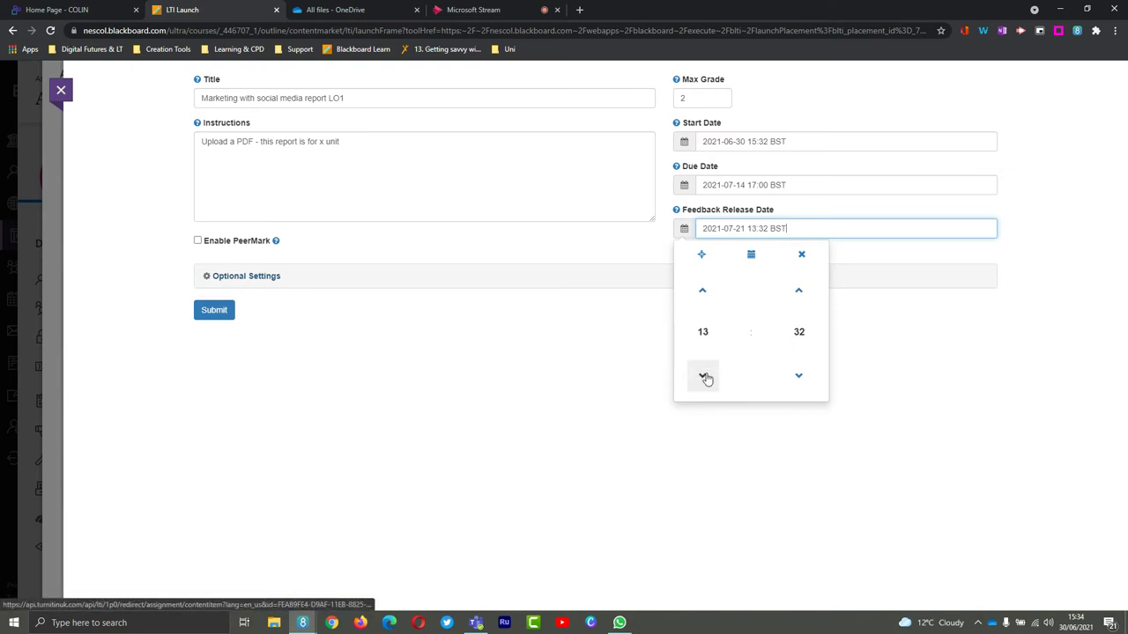
double_click(704, 377)
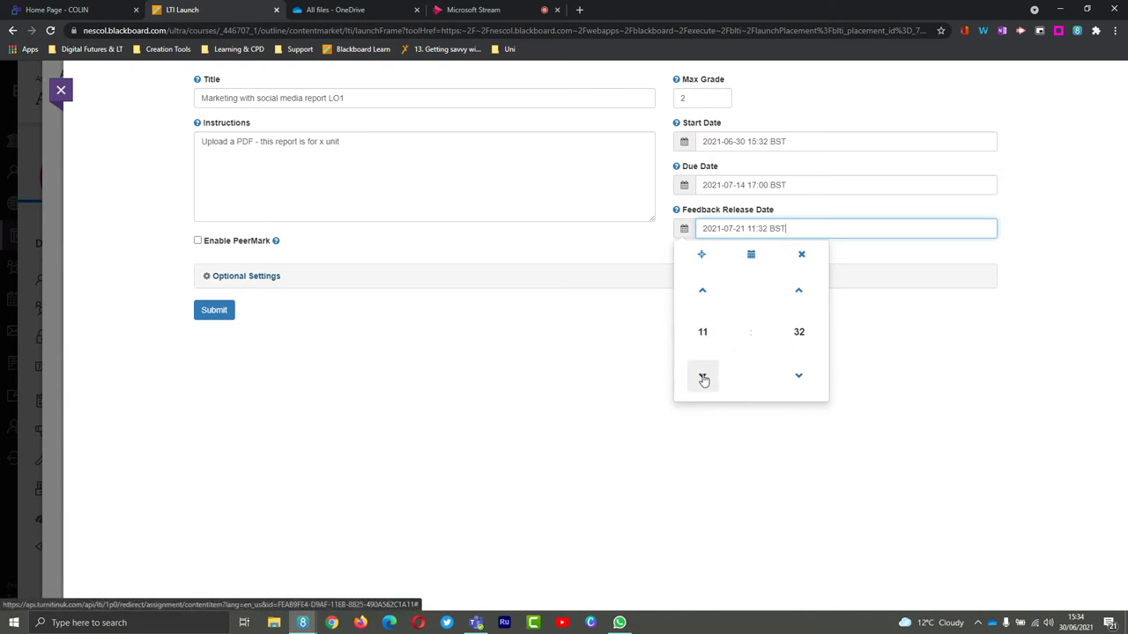
left_click(703, 377)
left_click(798, 332)
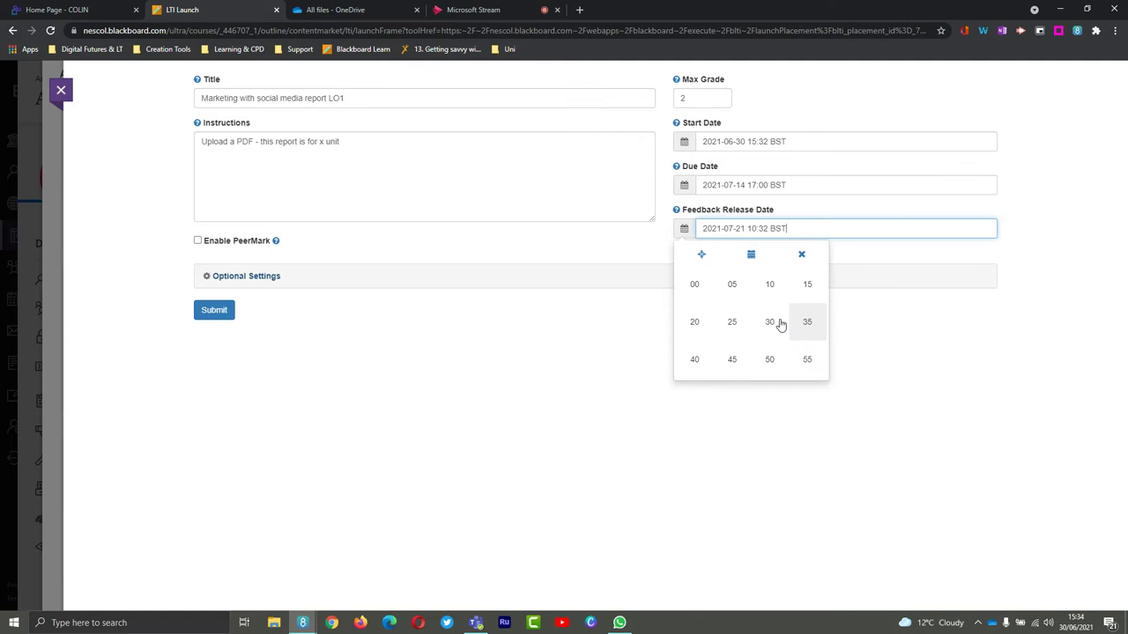
left_click(698, 285)
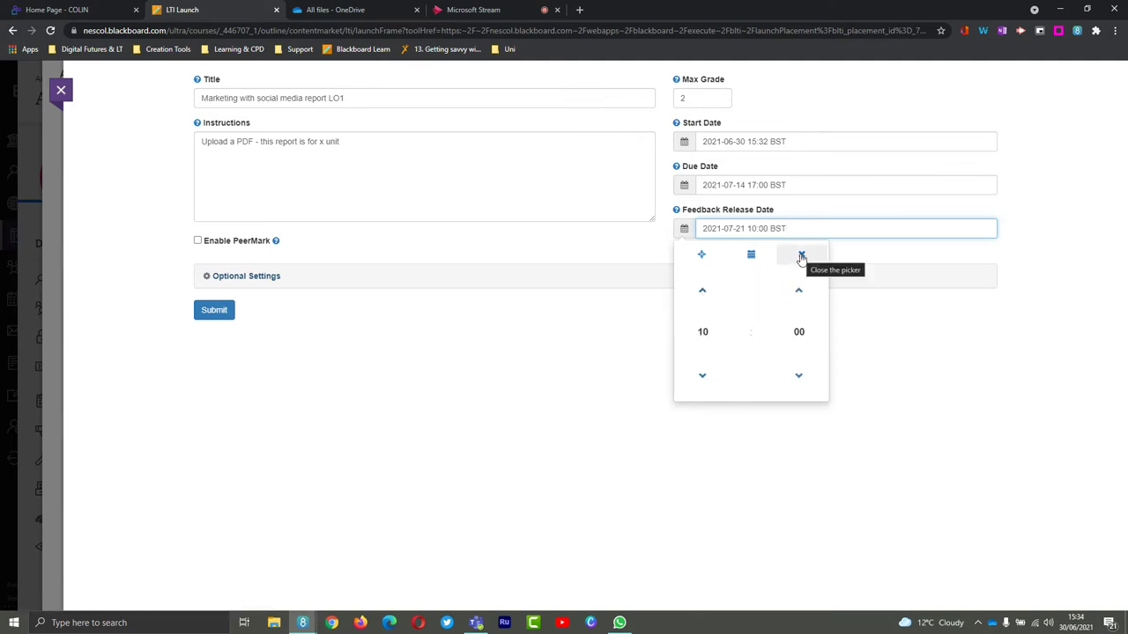
left_click(802, 256)
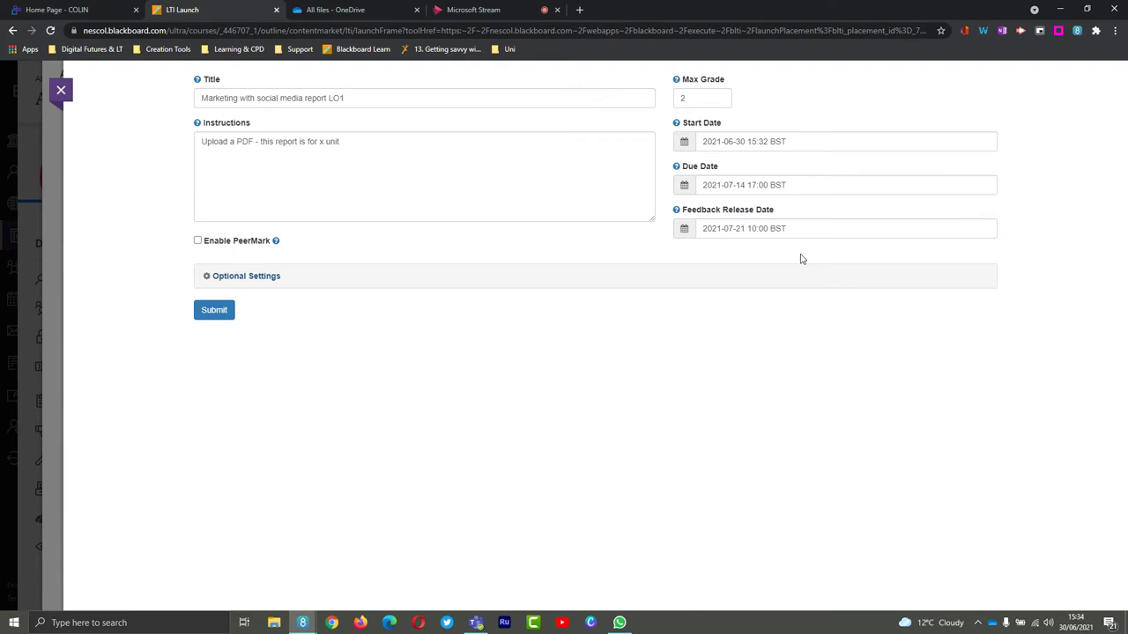
Step: Expand Optional Settings and show the 'Submit papers to' choices
left_click(260, 281)
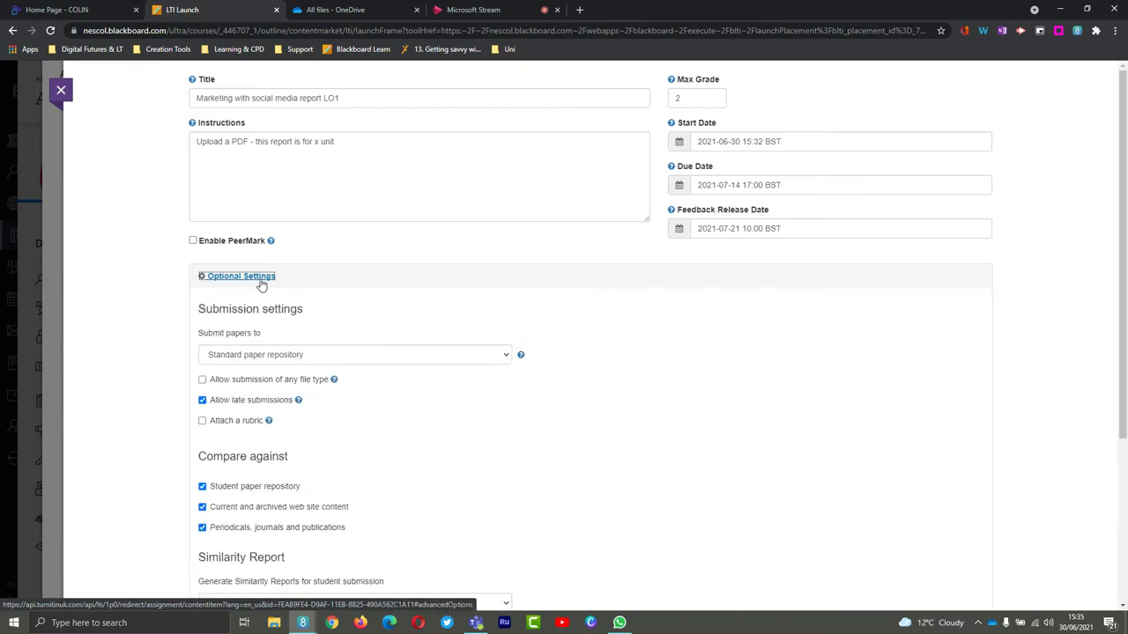
scroll(260, 282, "down", 1)
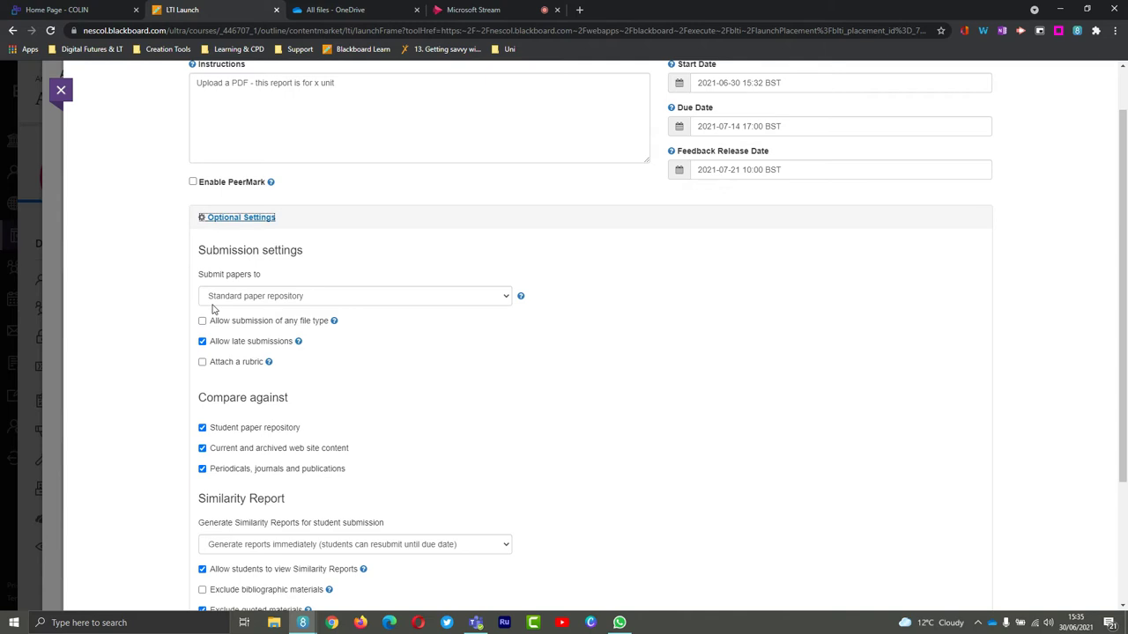
left_click(261, 300)
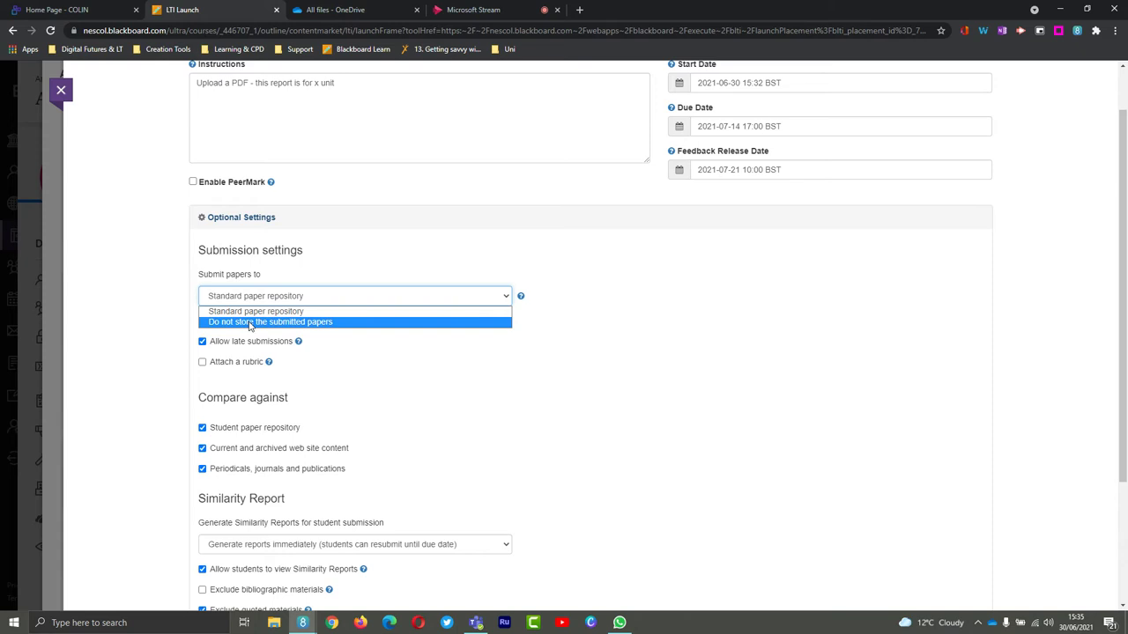
left_click(252, 313)
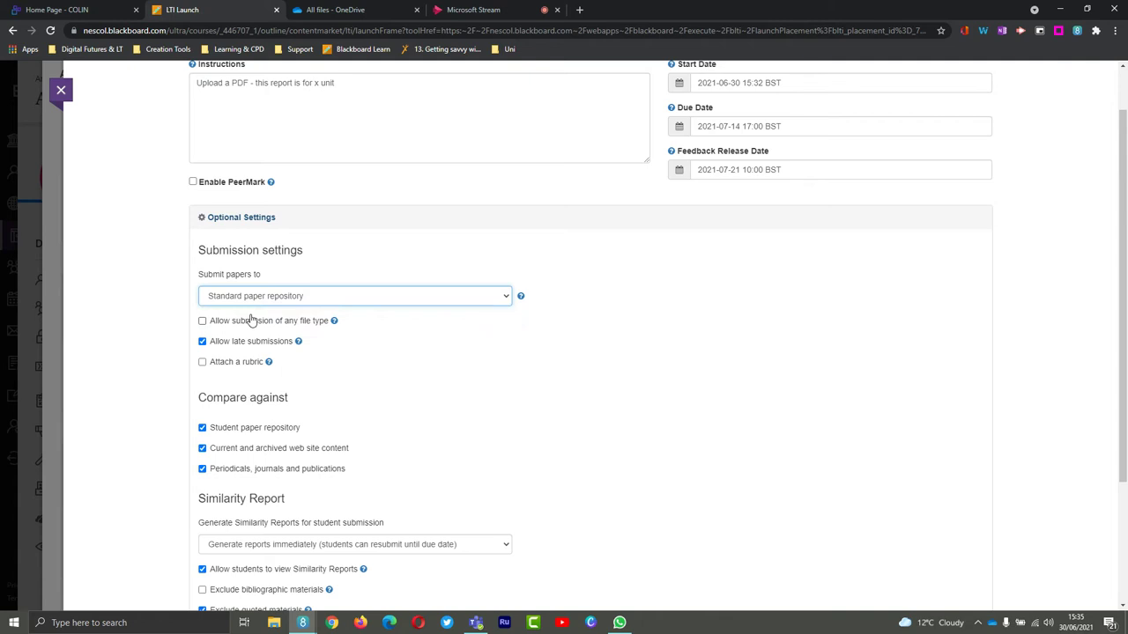
left_click(202, 321)
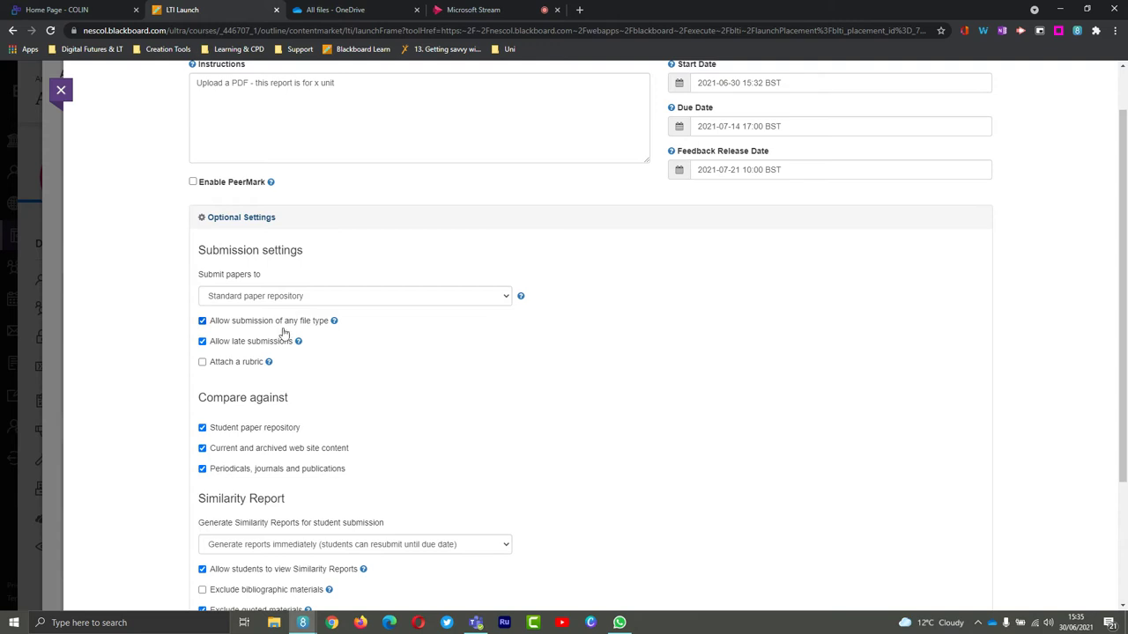
left_click(203, 322)
left_click(203, 363)
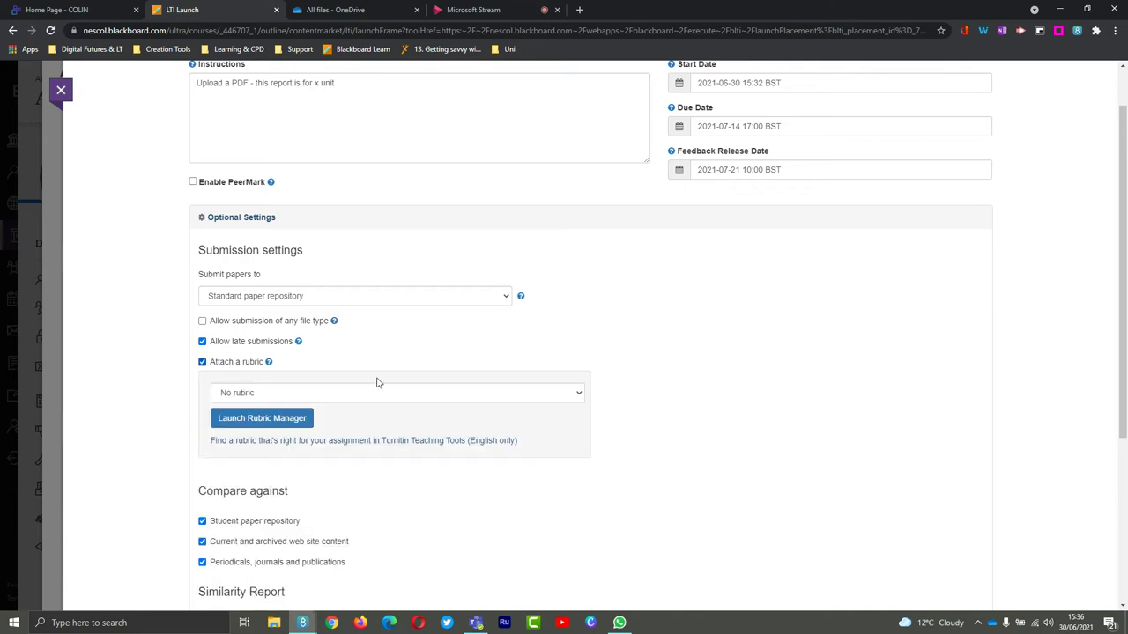
left_click(411, 395)
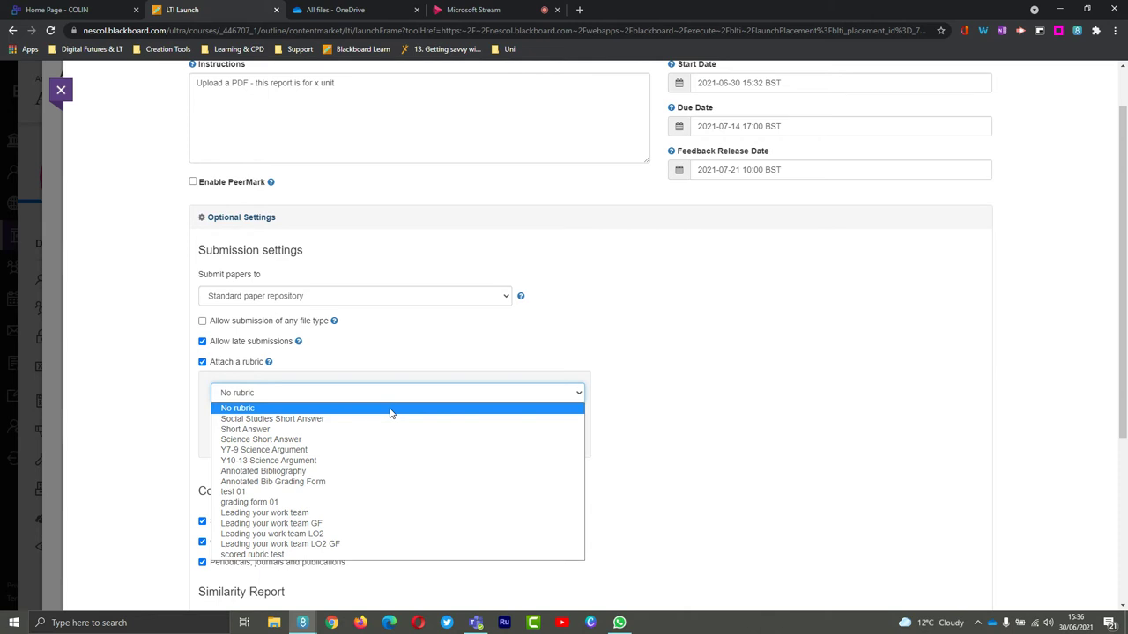
left_click(652, 356)
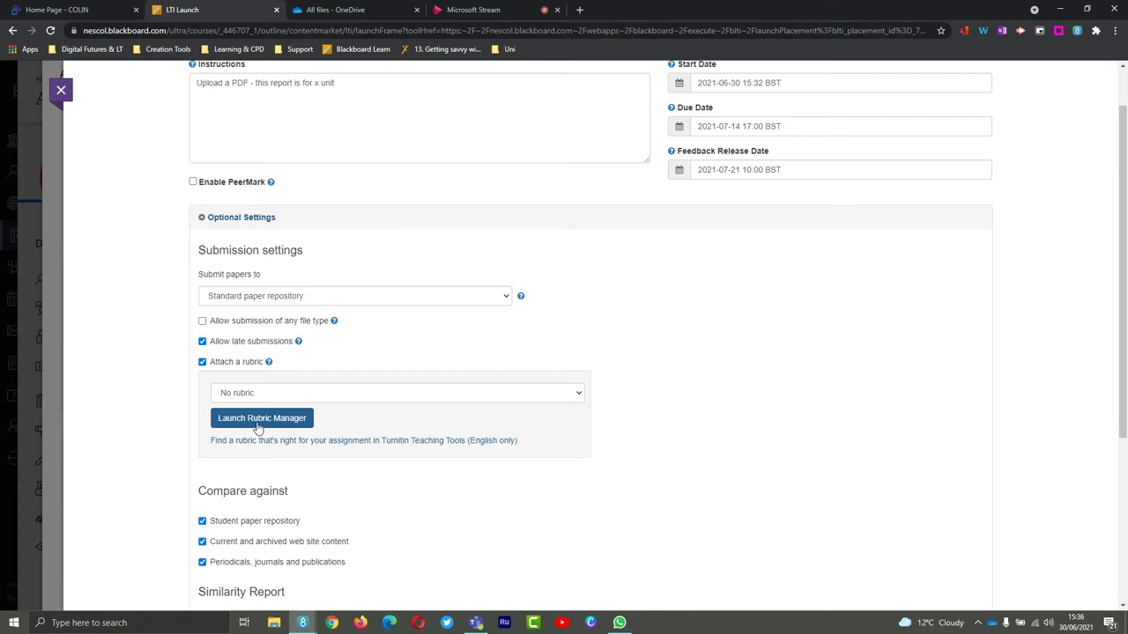
left_click(203, 362)
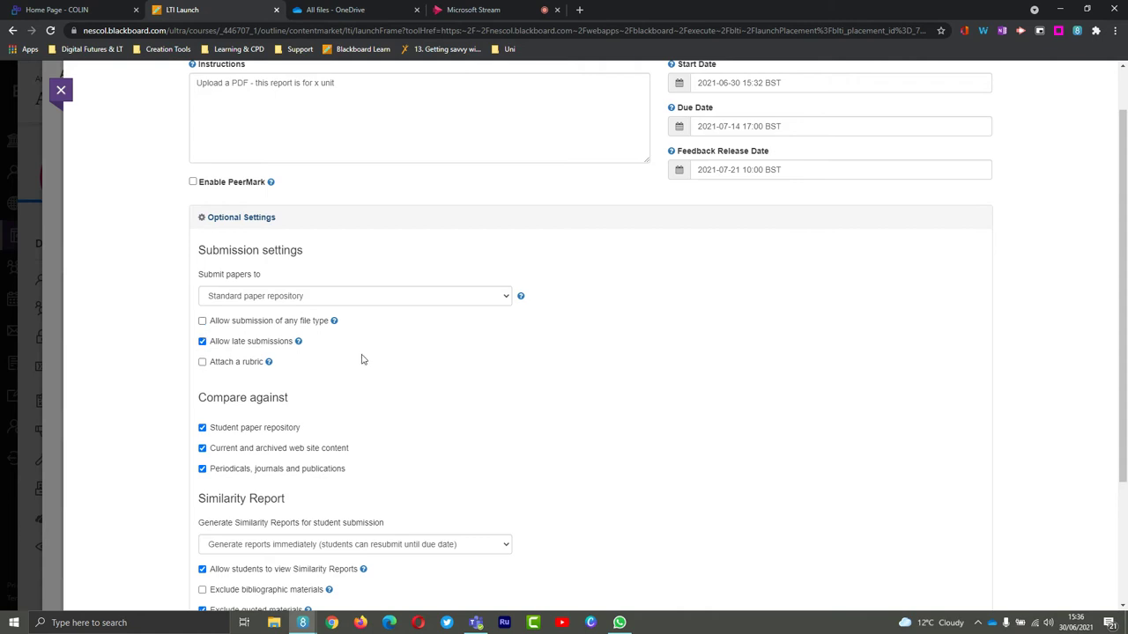
scroll(361, 359, "down", 2)
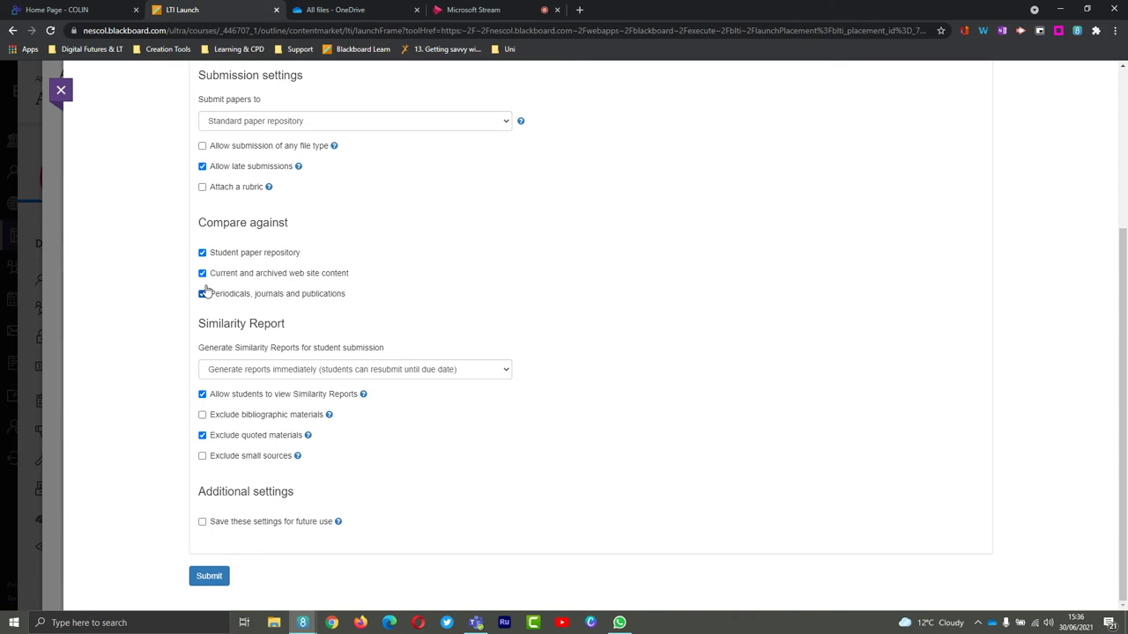
left_click(201, 253)
left_click(202, 273)
left_click(202, 273)
left_click(202, 253)
left_click(267, 376)
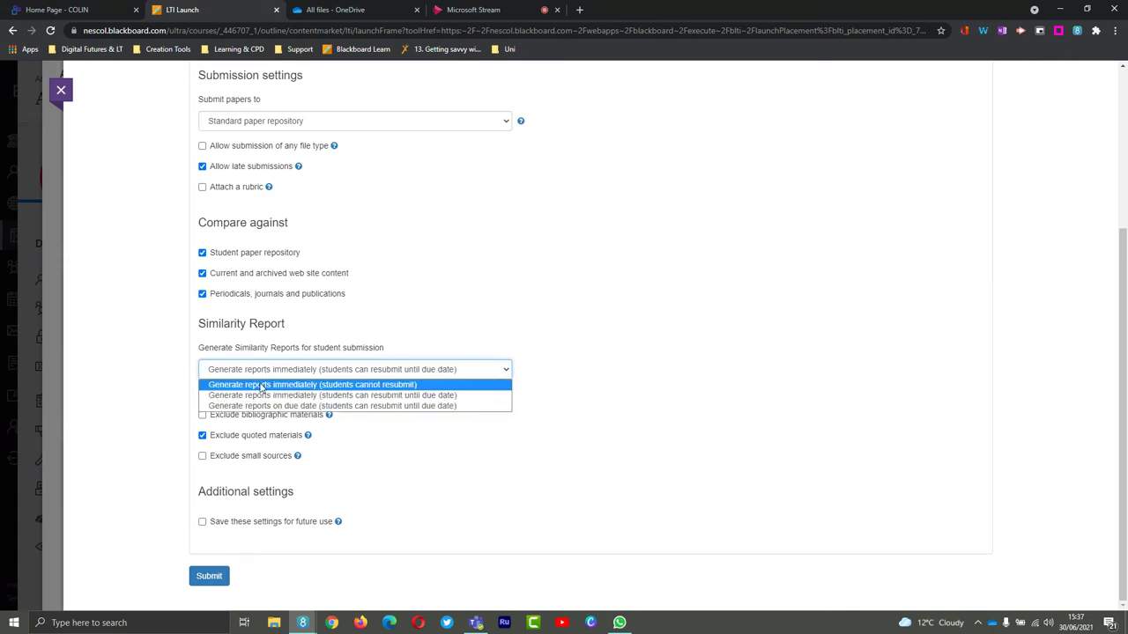
left_click(262, 385)
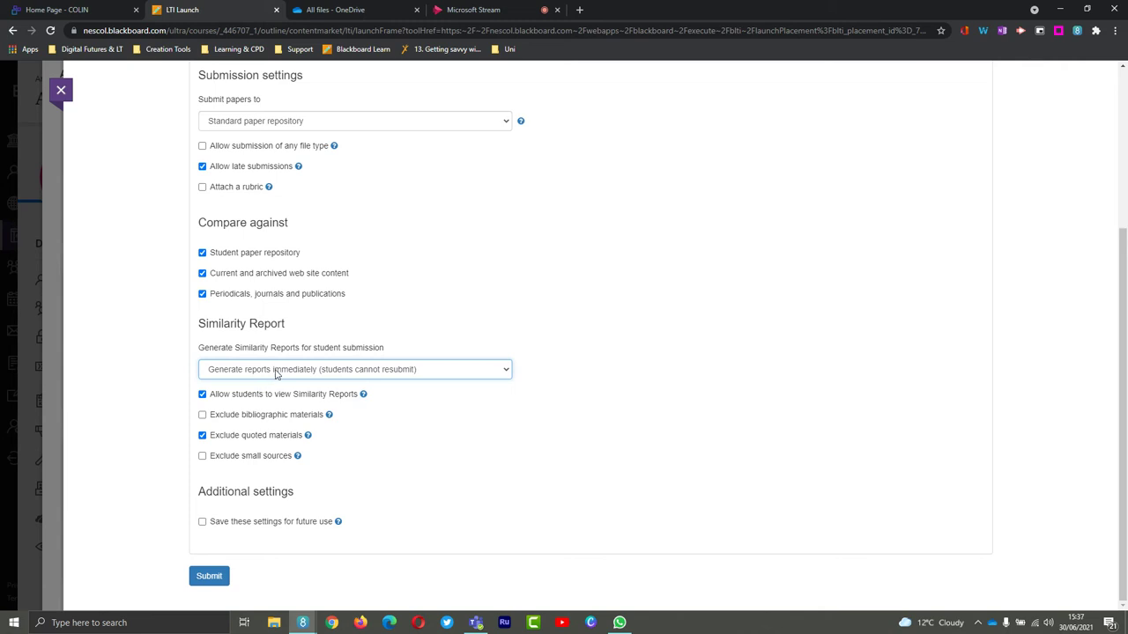
left_click(276, 373)
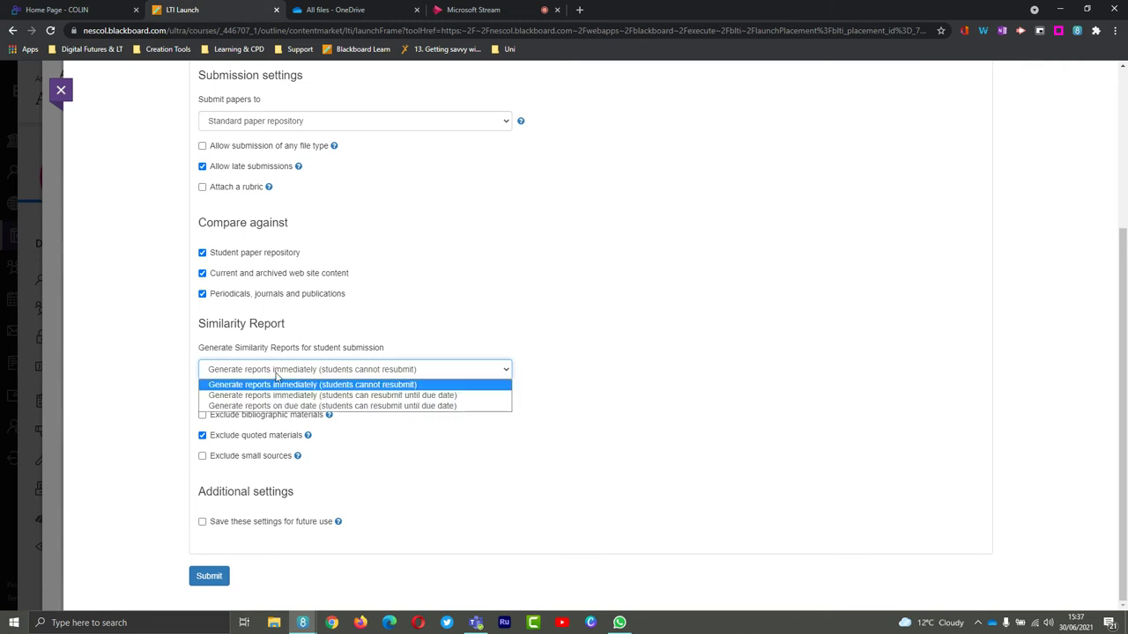
left_click(276, 406)
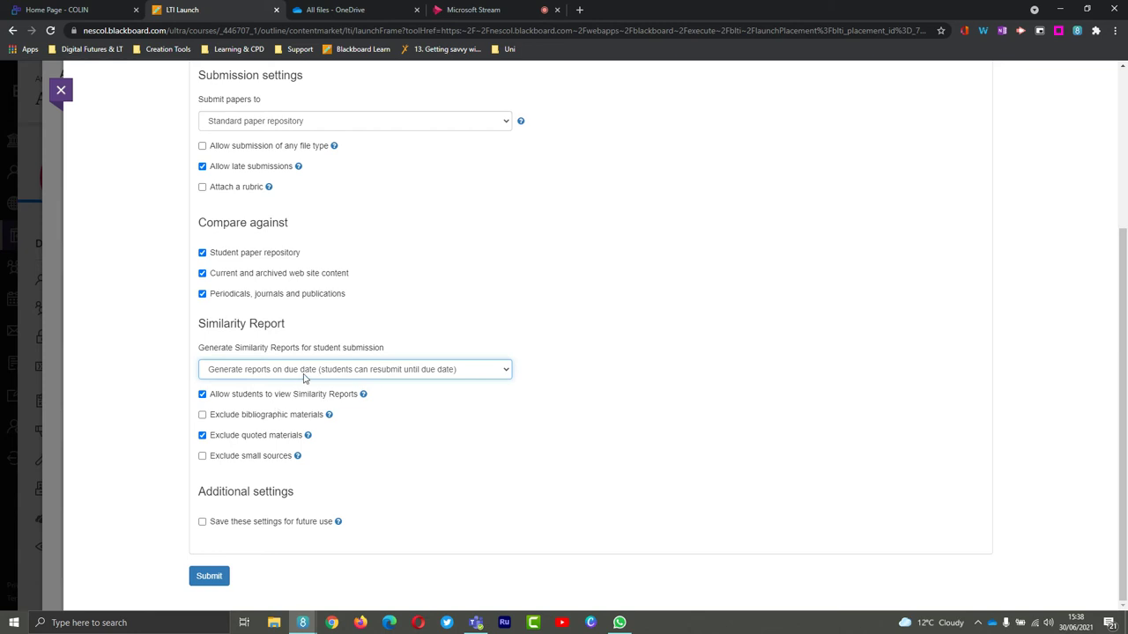
left_click(304, 374)
left_click(284, 396)
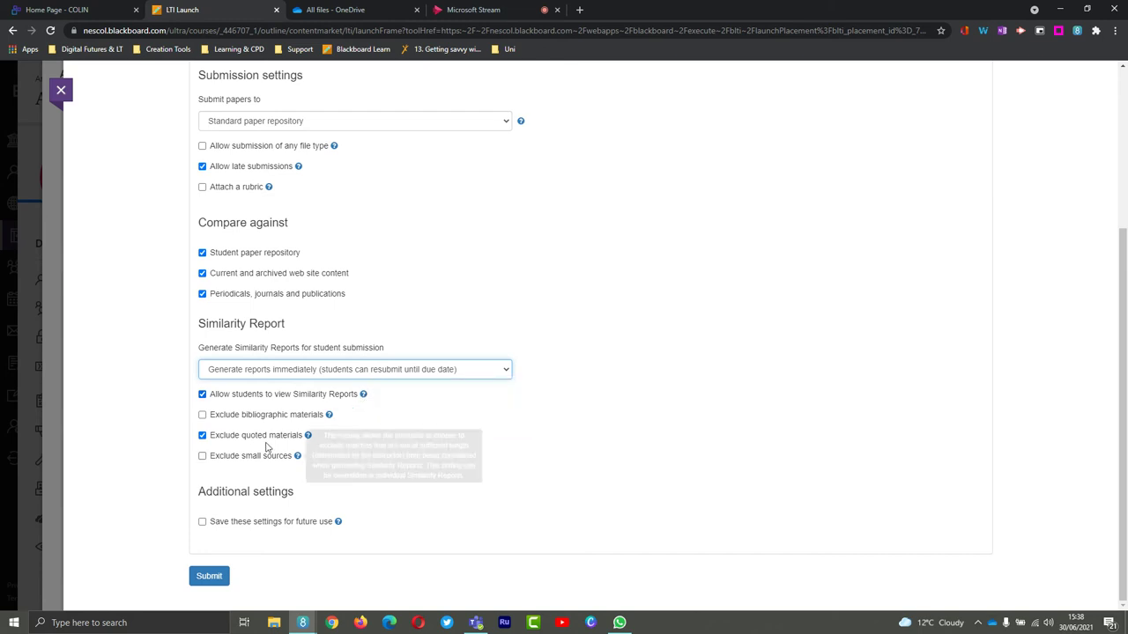
left_click(201, 394)
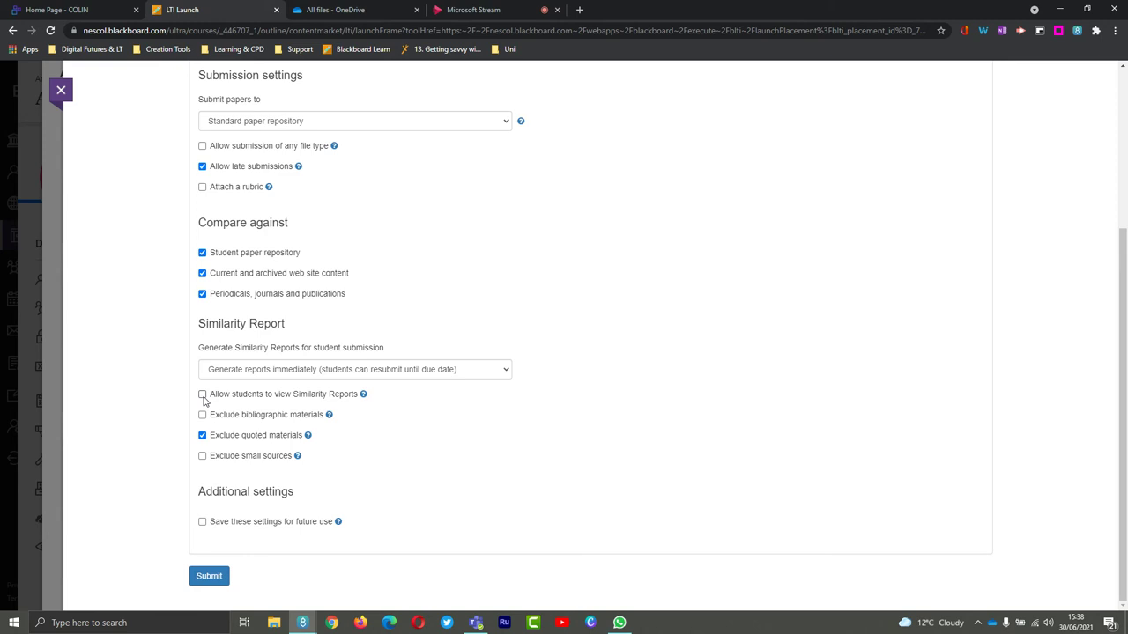
Step: Let students view Similarity Reports, excluding bibliographic materials, quoted materials and small sources
left_click(203, 397)
left_click(203, 416)
left_click(204, 416)
left_click(203, 437)
left_click(203, 437)
left_click(204, 417)
left_click(202, 456)
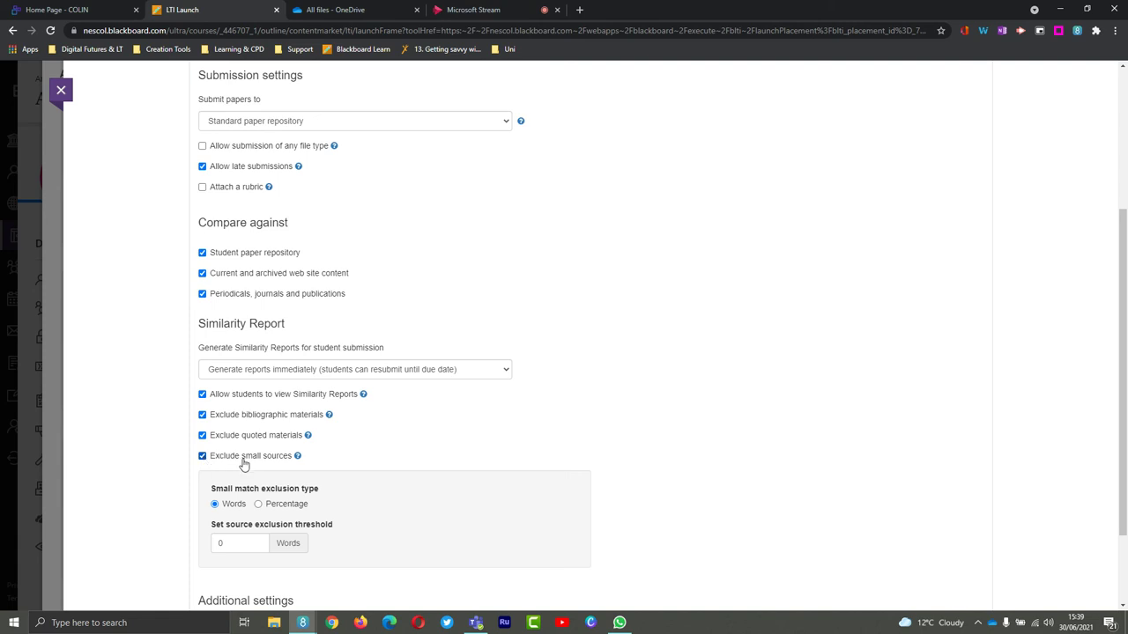
left_click(238, 545)
type("10")
left_click(259, 504)
left_click(247, 543)
key("BackSpace")
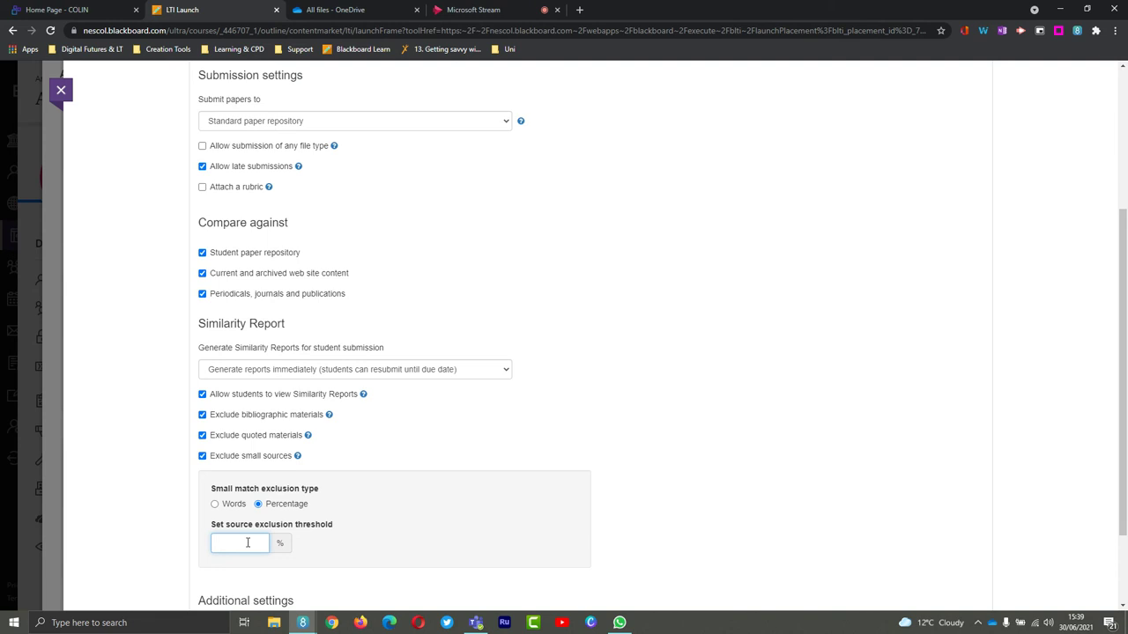
type("3")
left_click(203, 456)
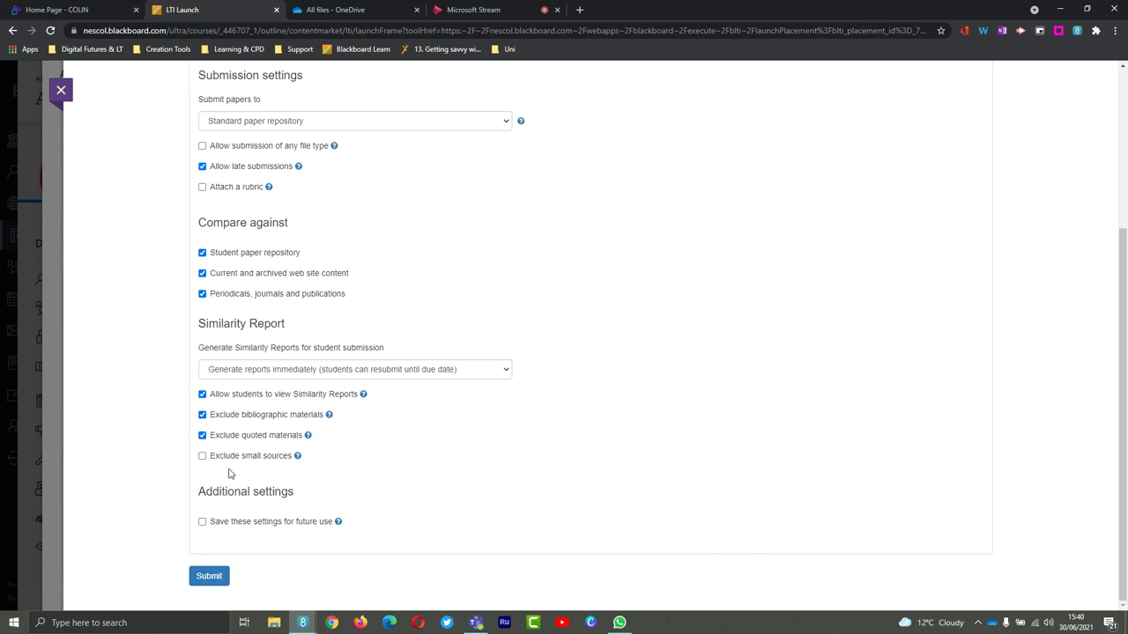
left_click(202, 523)
Step: Leave 'Save these settings for future use' unticked after toggling it on and off
scroll(275, 432, "up", 2)
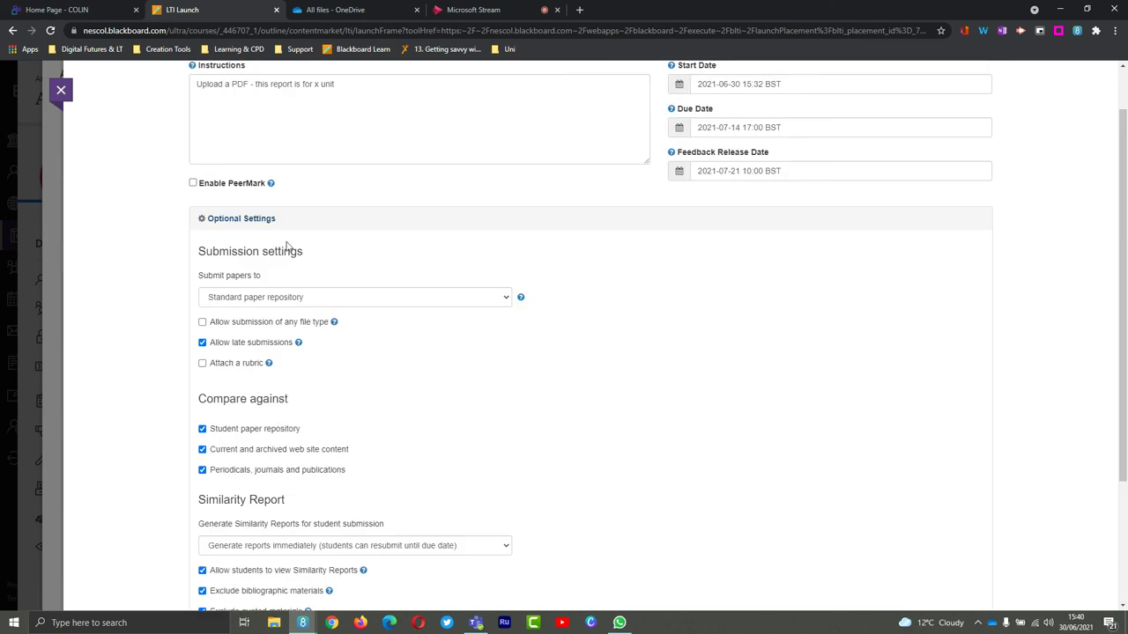
scroll(273, 311, "down", 2)
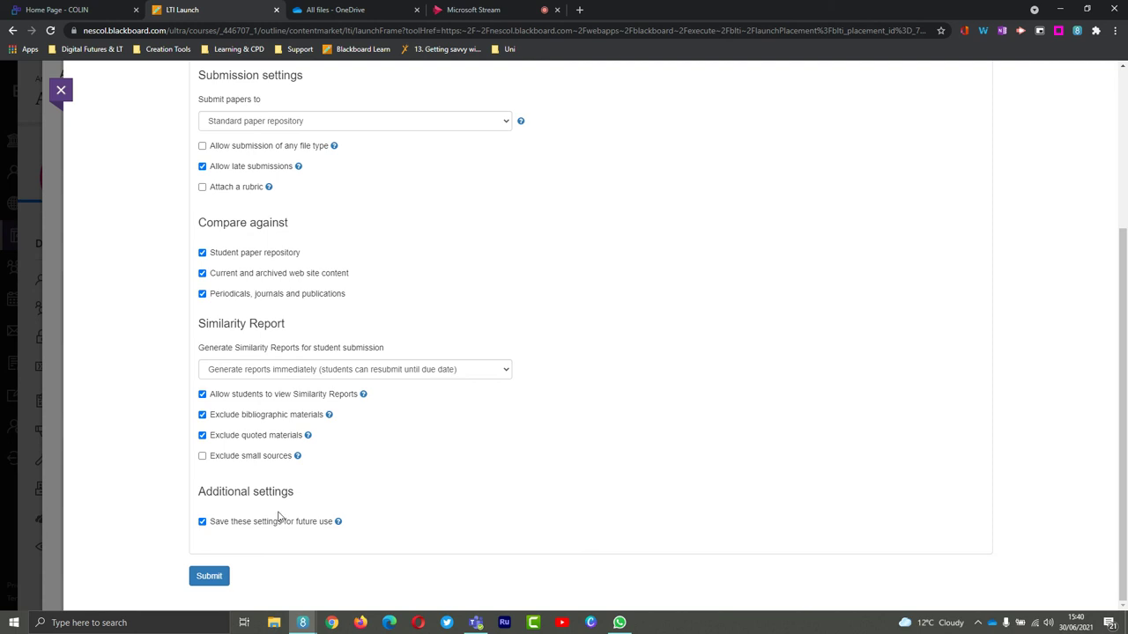
left_click(203, 521)
scroll(344, 166, "up", 1)
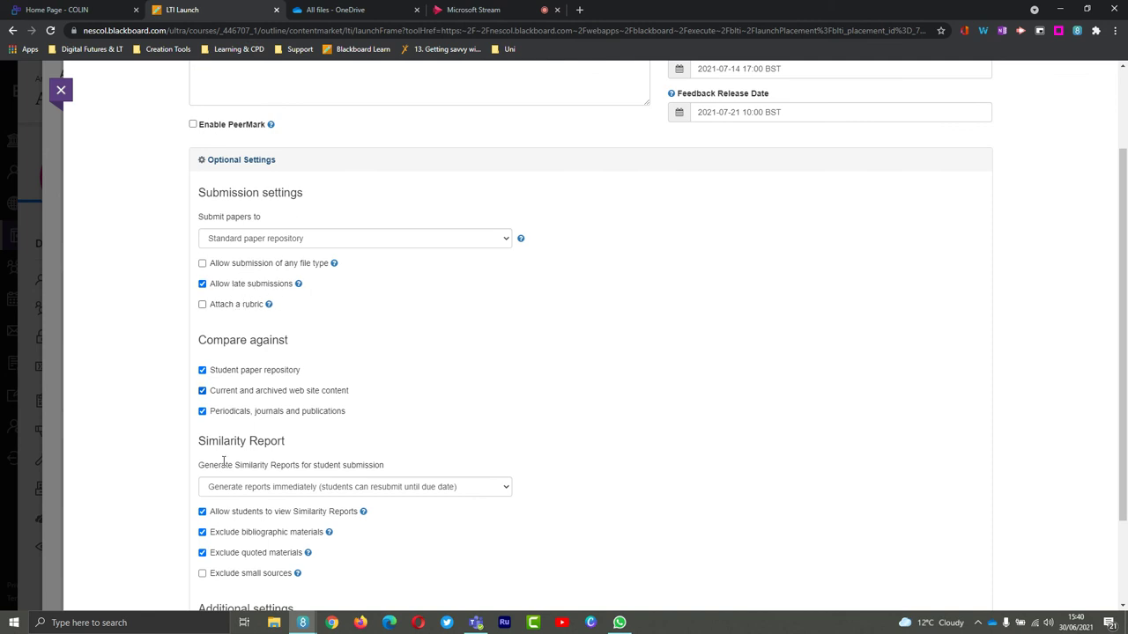
scroll(267, 496, "down", 1)
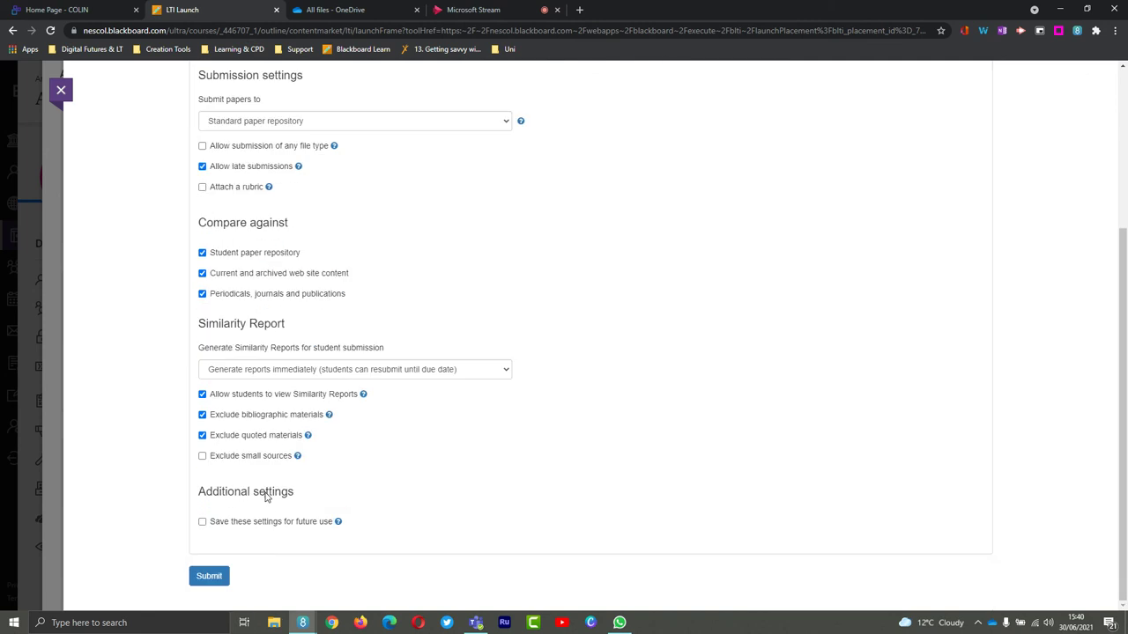
left_click(202, 522)
left_click(203, 523)
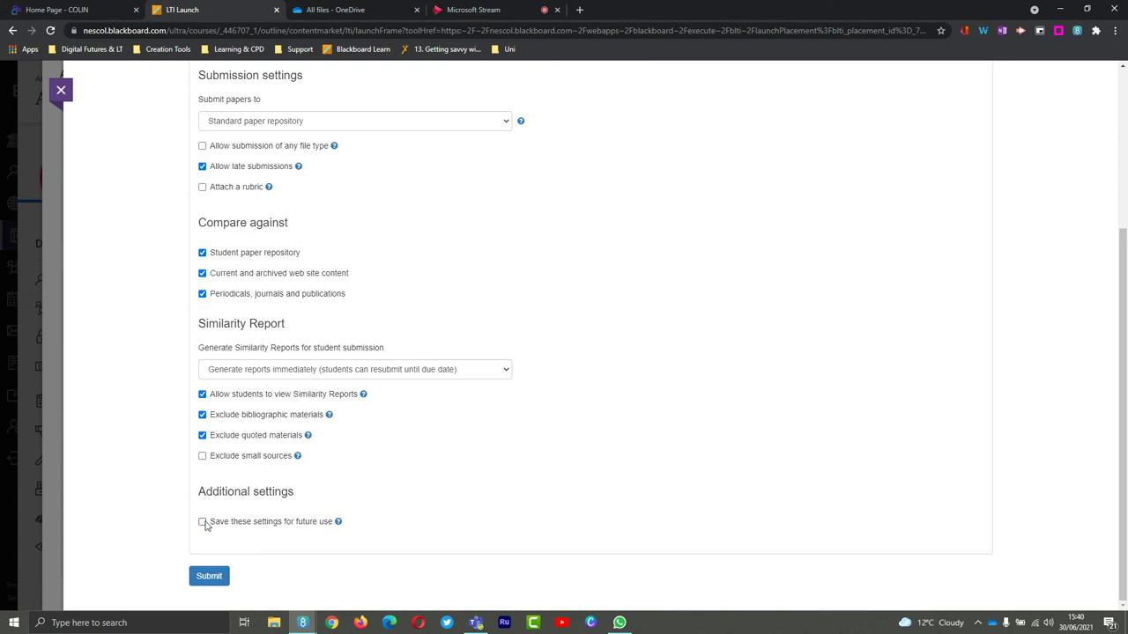